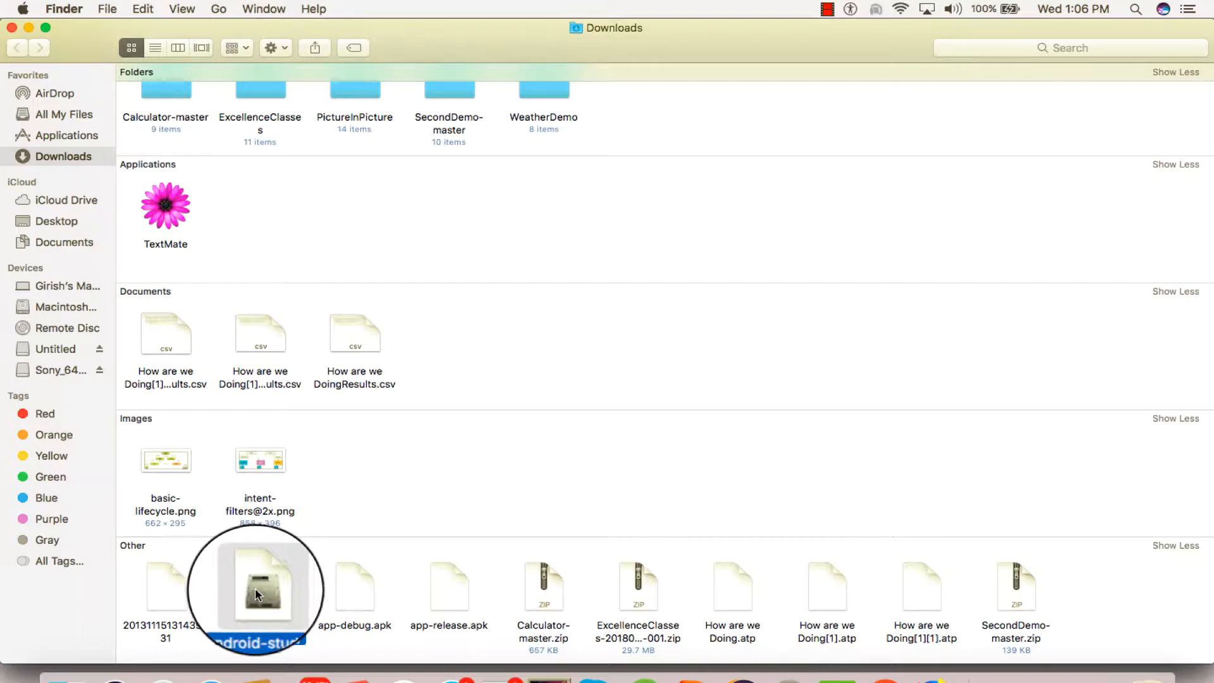
Open the android-studio-ide-173.4720617-mac.dmg disk image from the Downloads folder
right_click(256, 587)
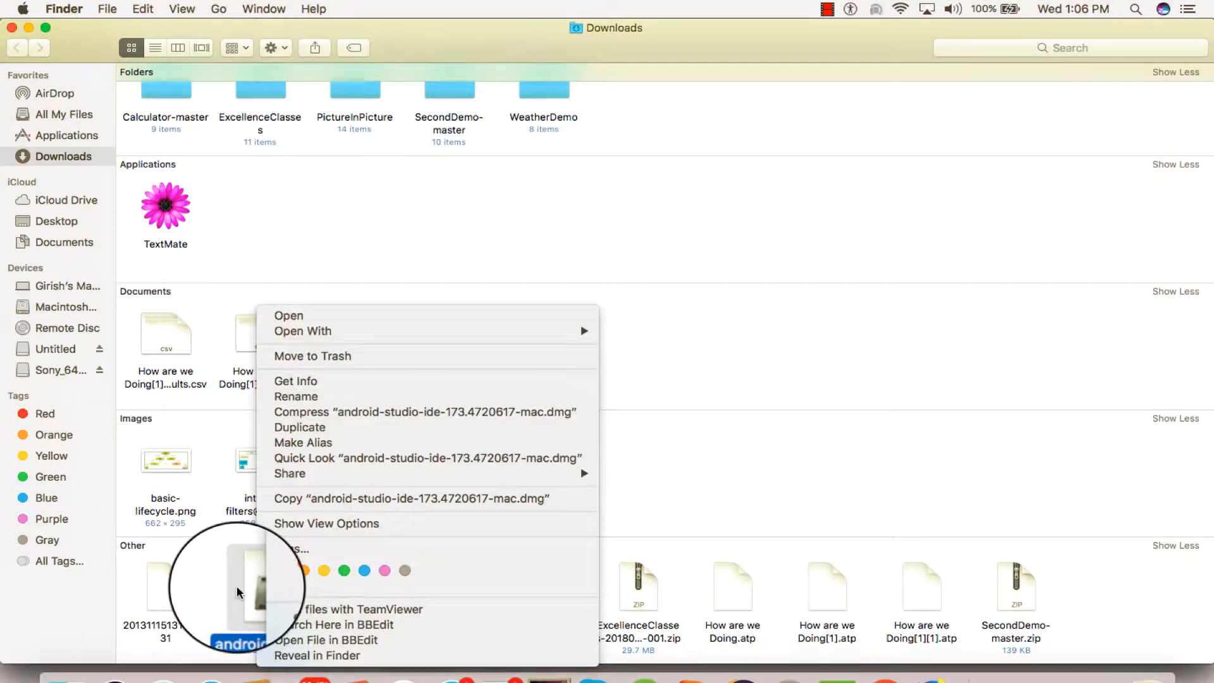
left_click(237, 585)
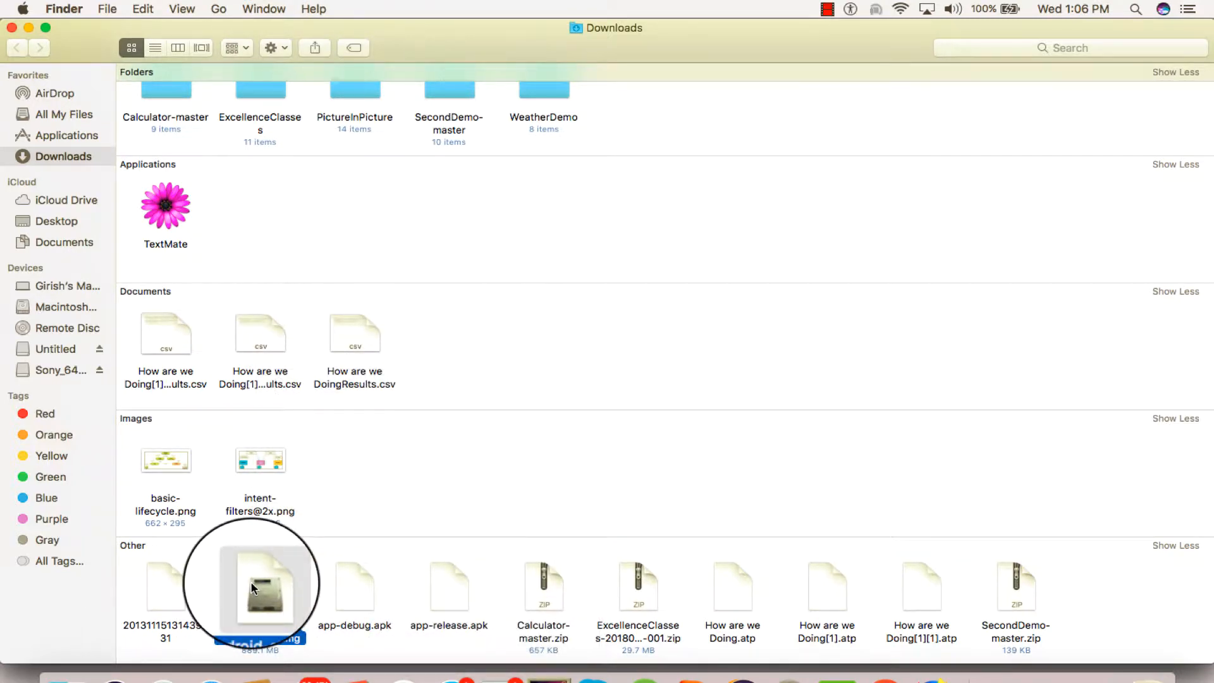
right_click(252, 587)
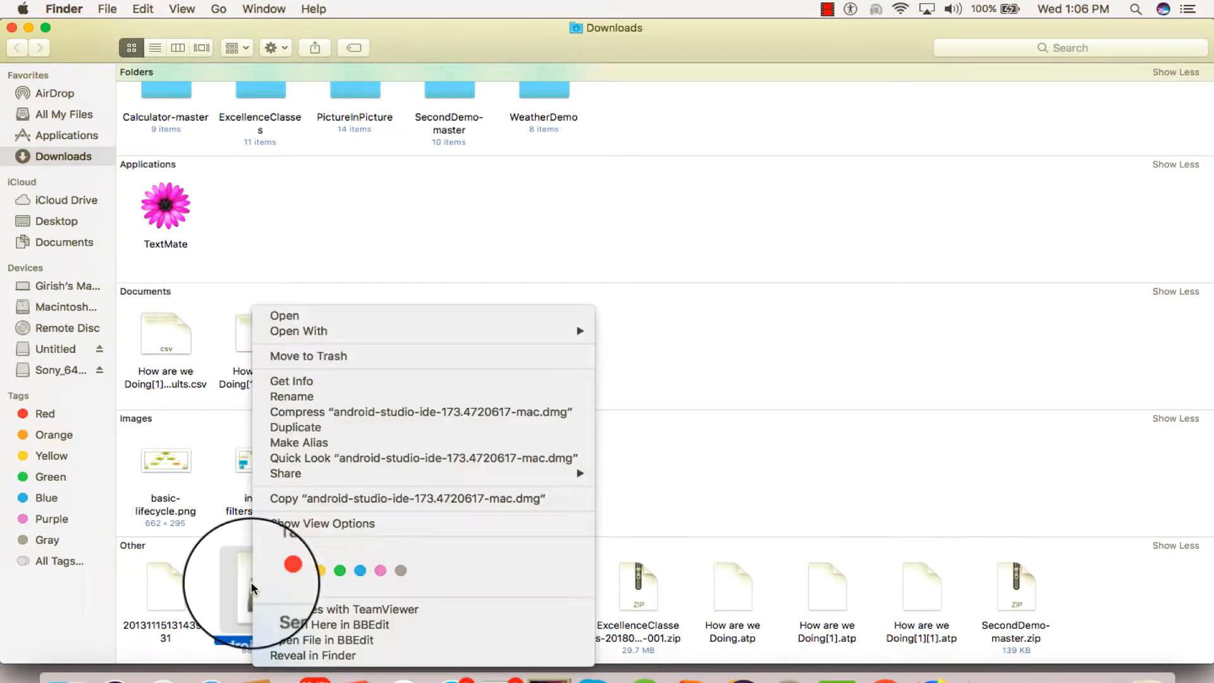
left_click(349, 317)
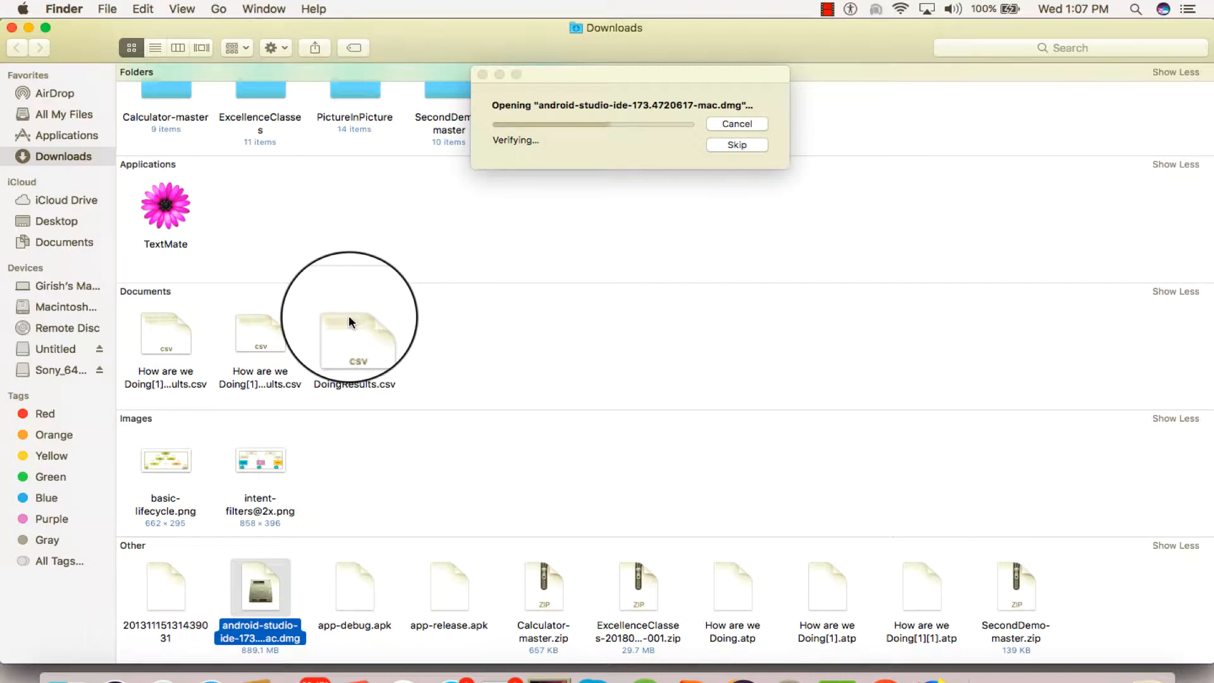
Clear the Downloads, androidacademia, browser and Energy Saver windows away from around the Android Studio installer
left_click(27, 30)
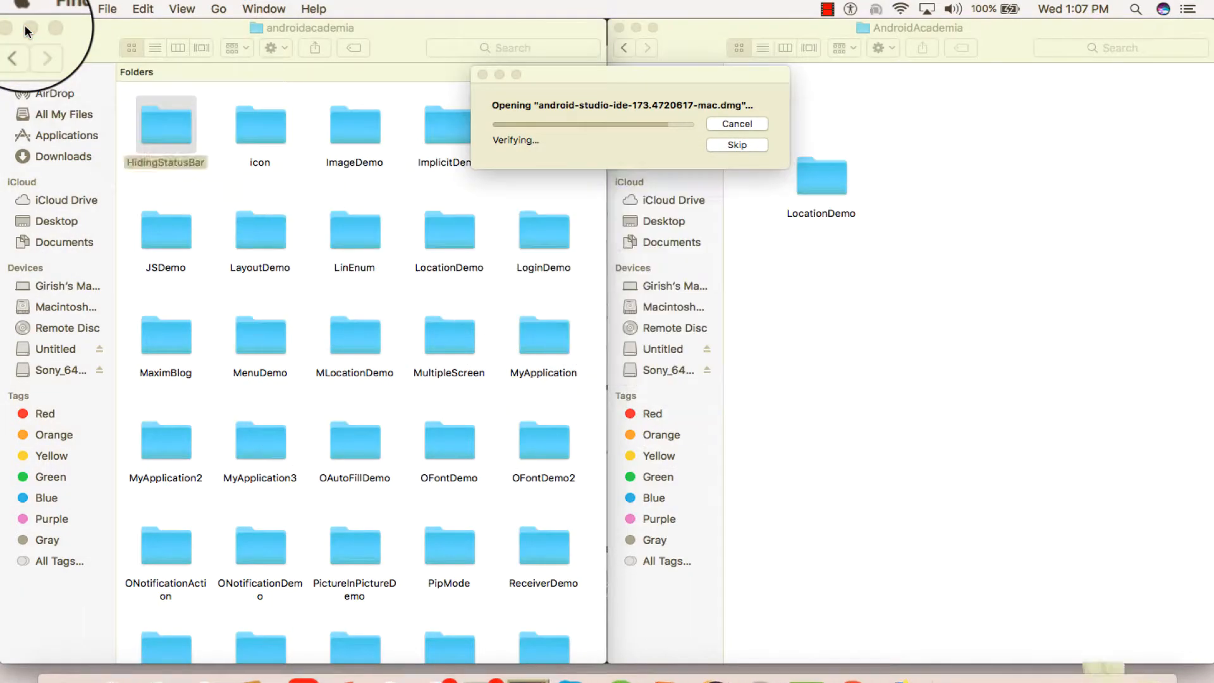
left_click(28, 30)
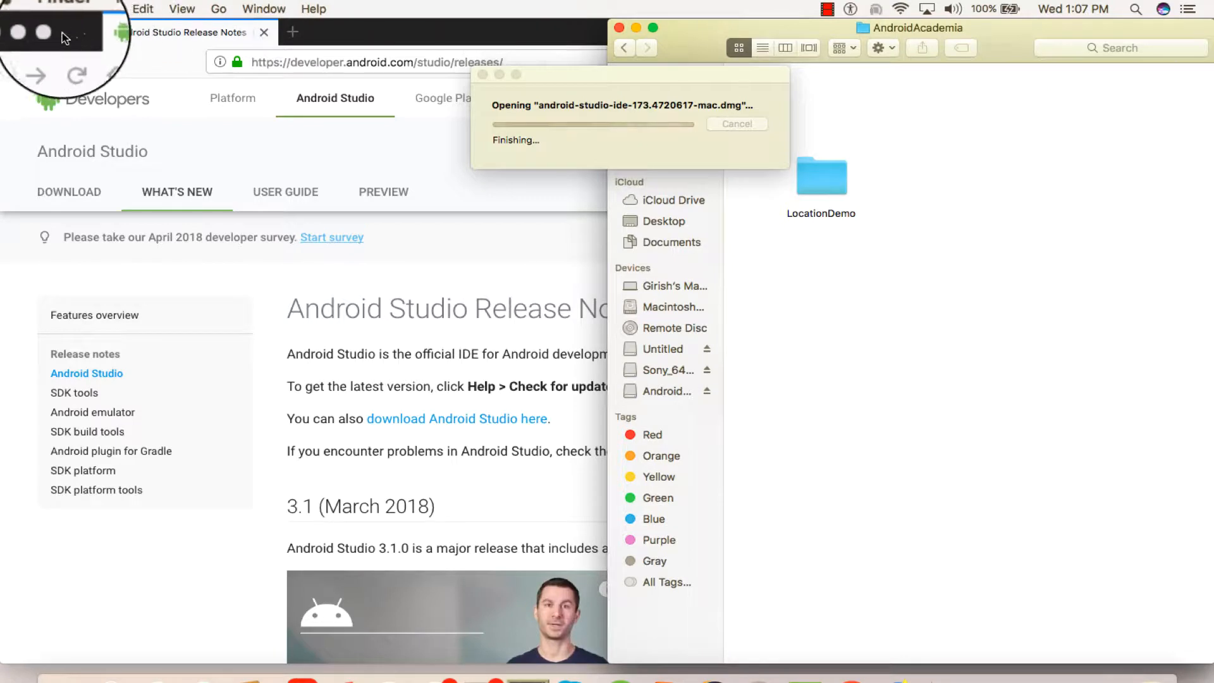
left_click(16, 36)
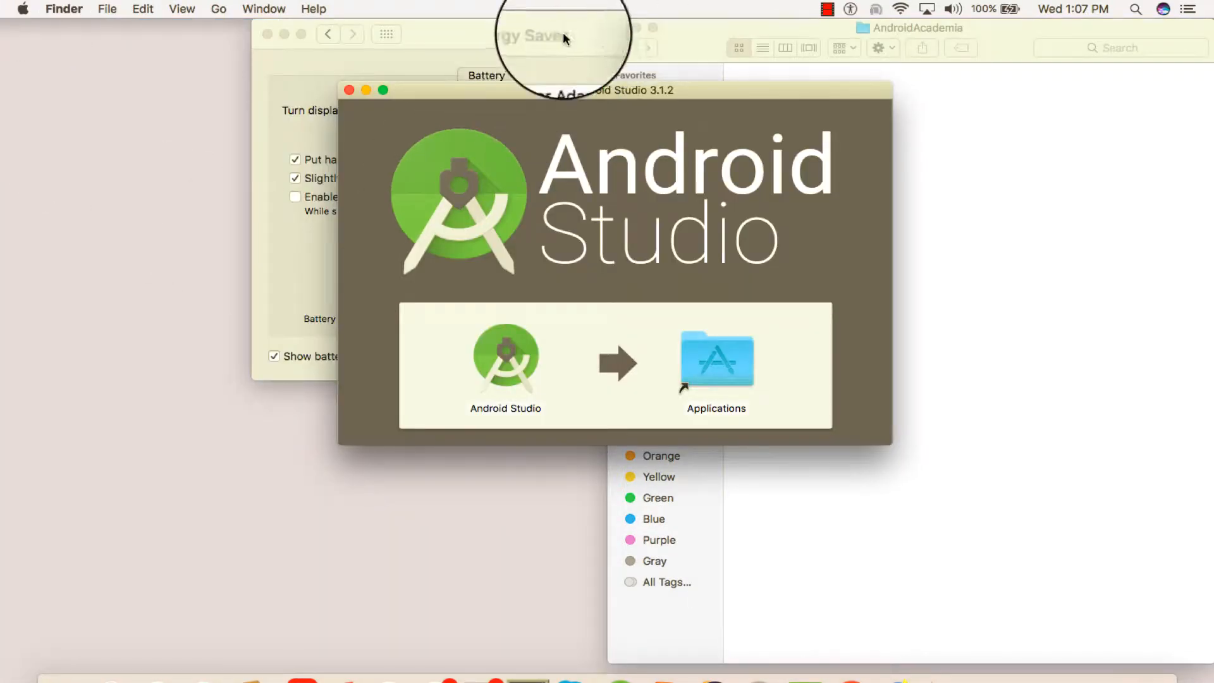
left_click(267, 34)
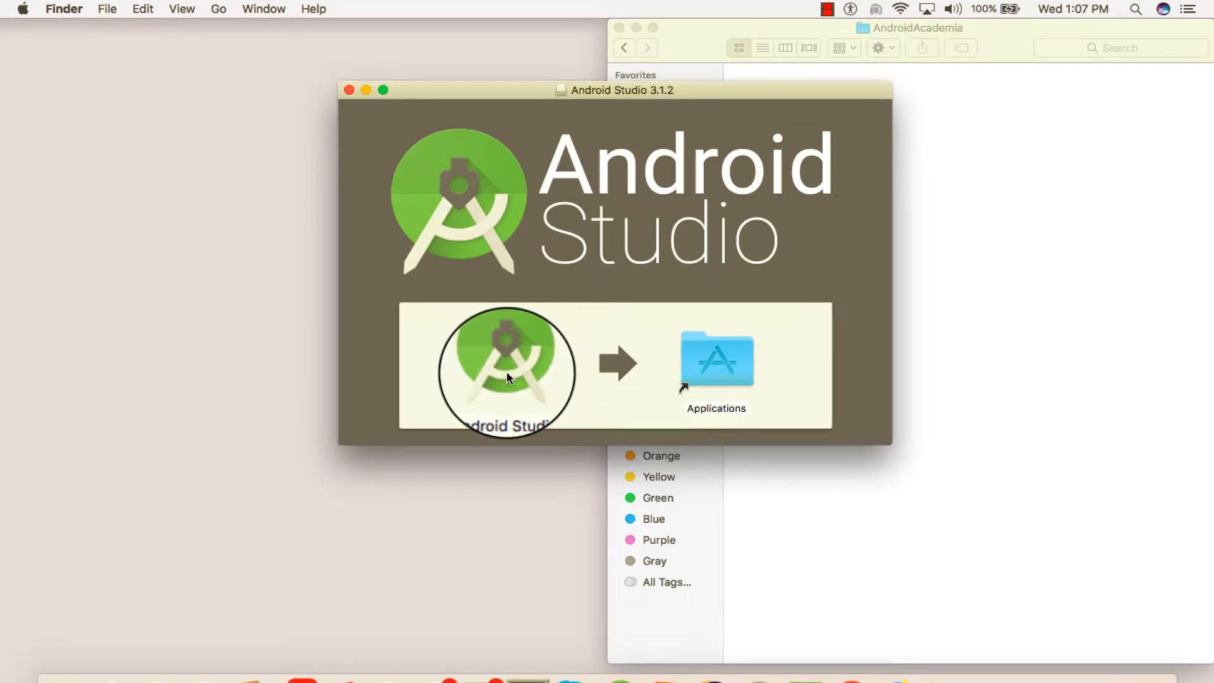
Copy Android Studio from the disk image into Applications and close the AndroidAcademia folder window
left_click_drag(502, 362, 711, 356)
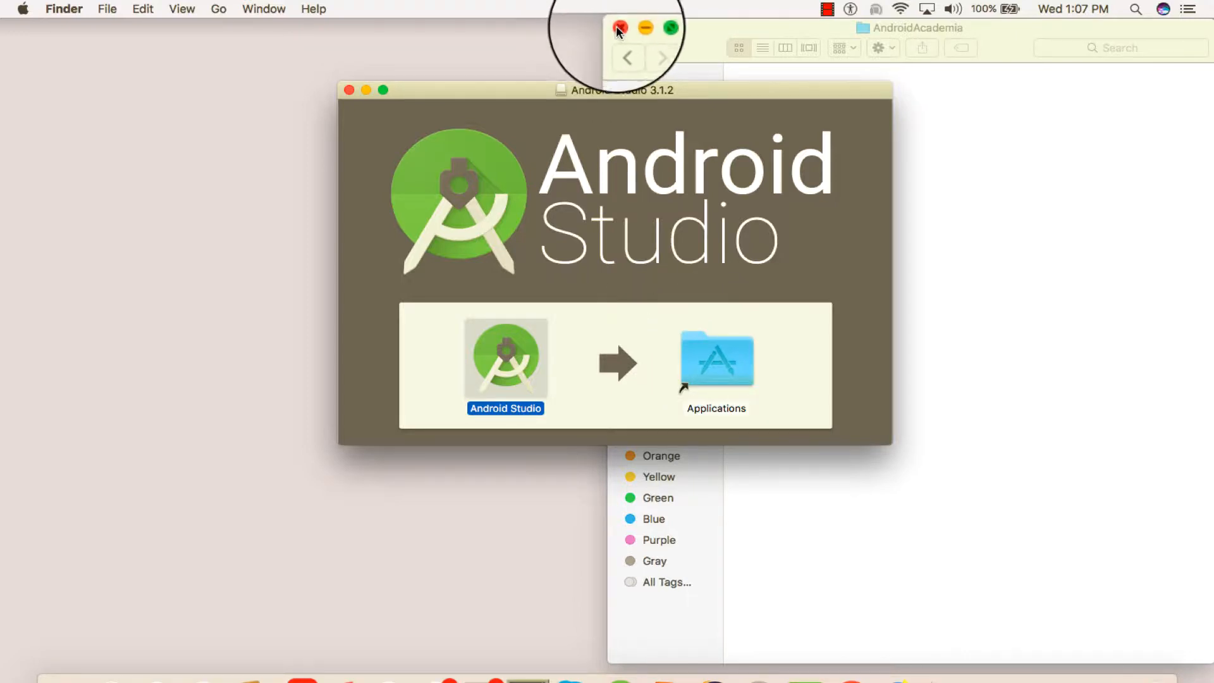
left_click(718, 31)
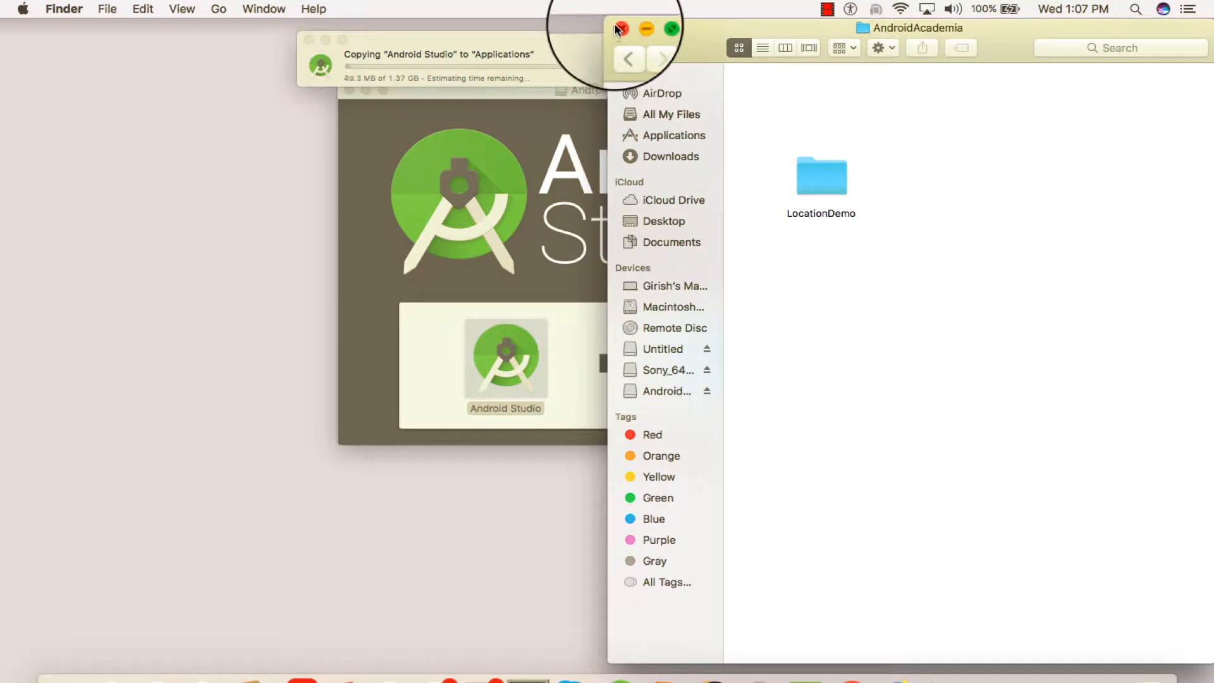
left_click(623, 22)
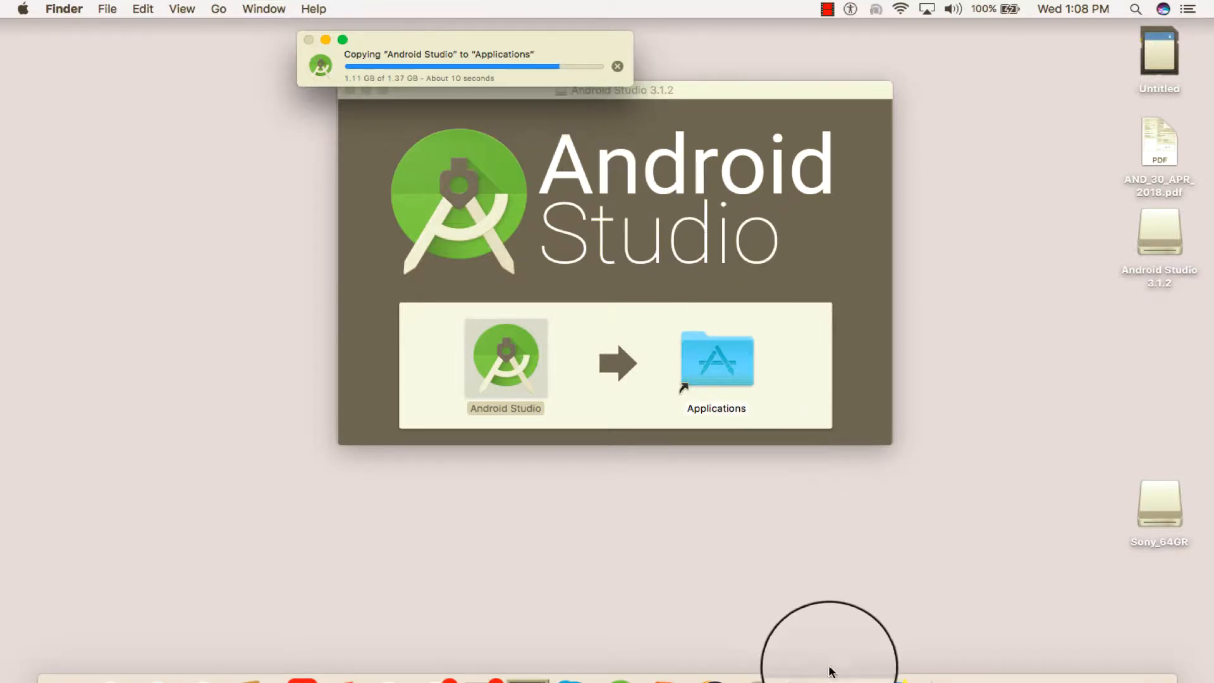
left_click(850, 674)
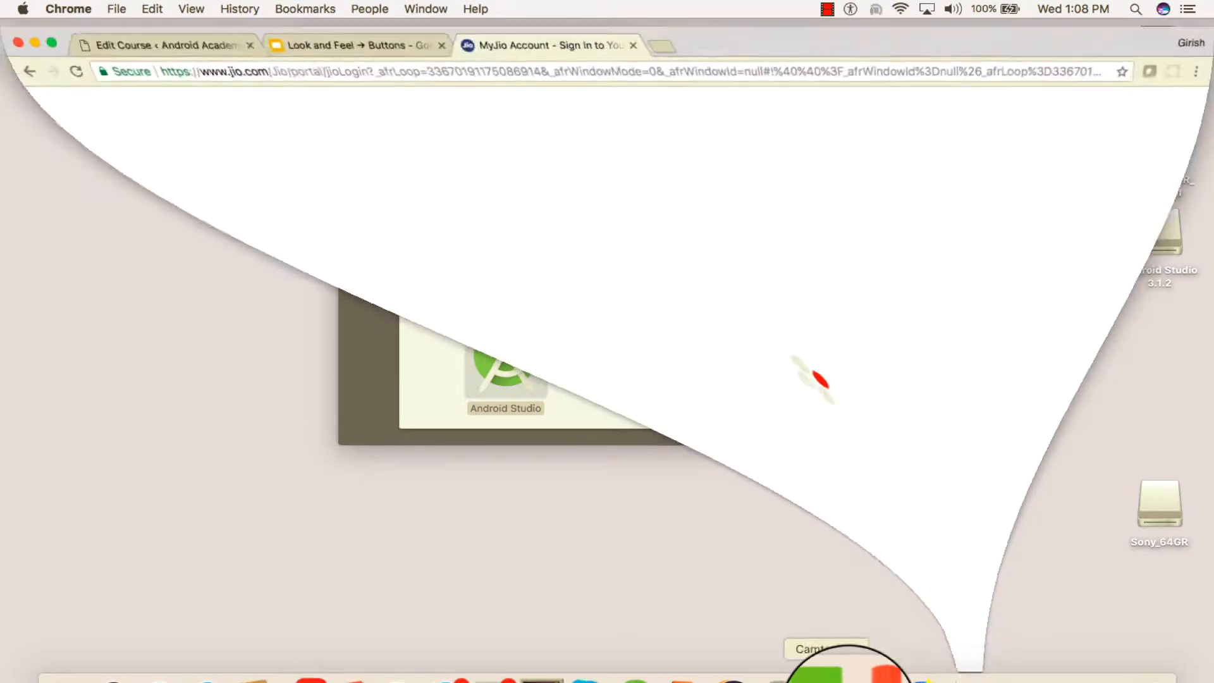
left_click(182, 35)
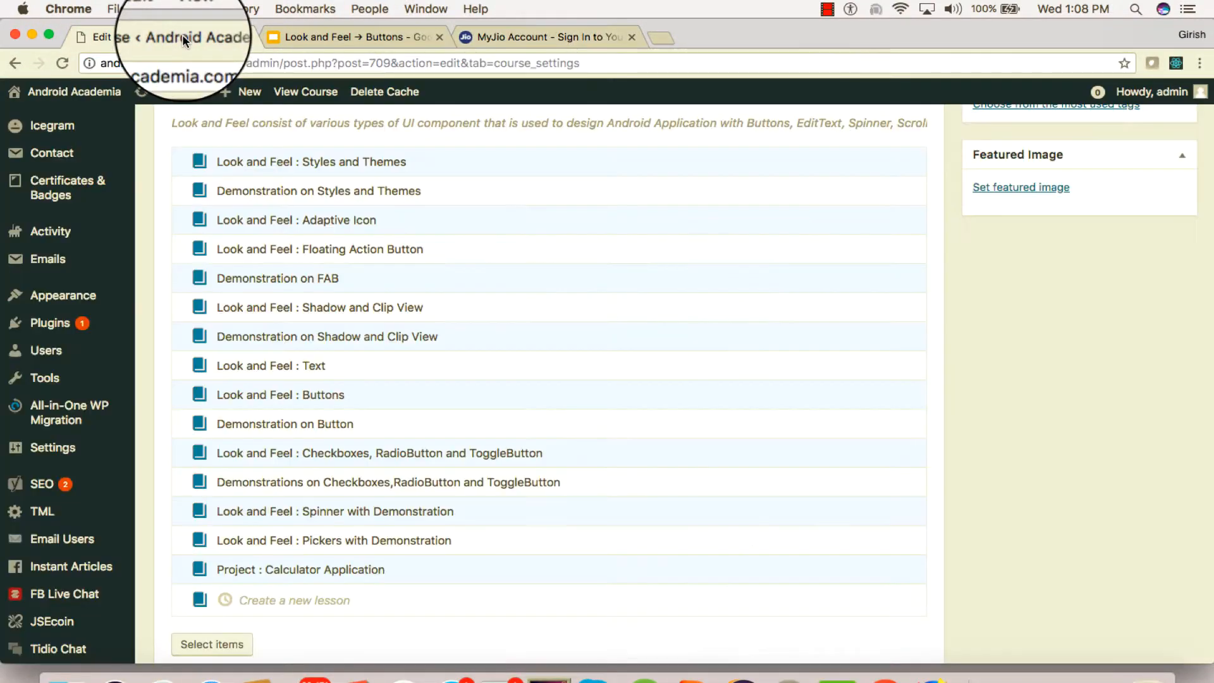
left_click(300, 38)
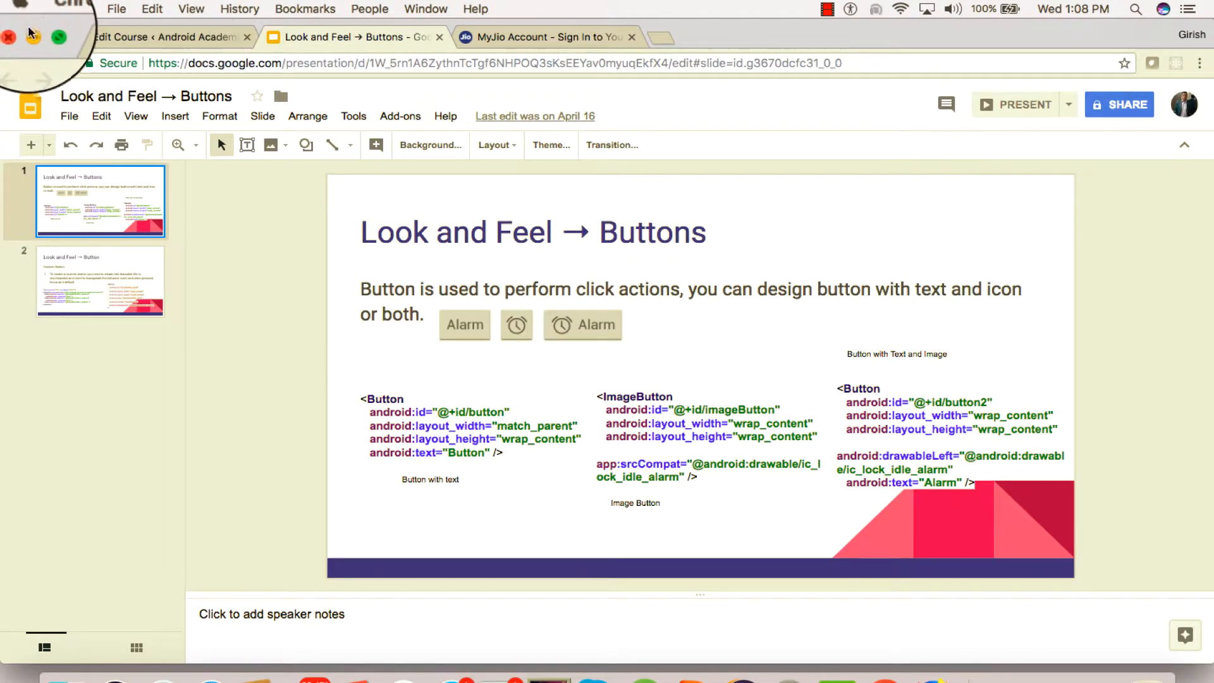
left_click(31, 34)
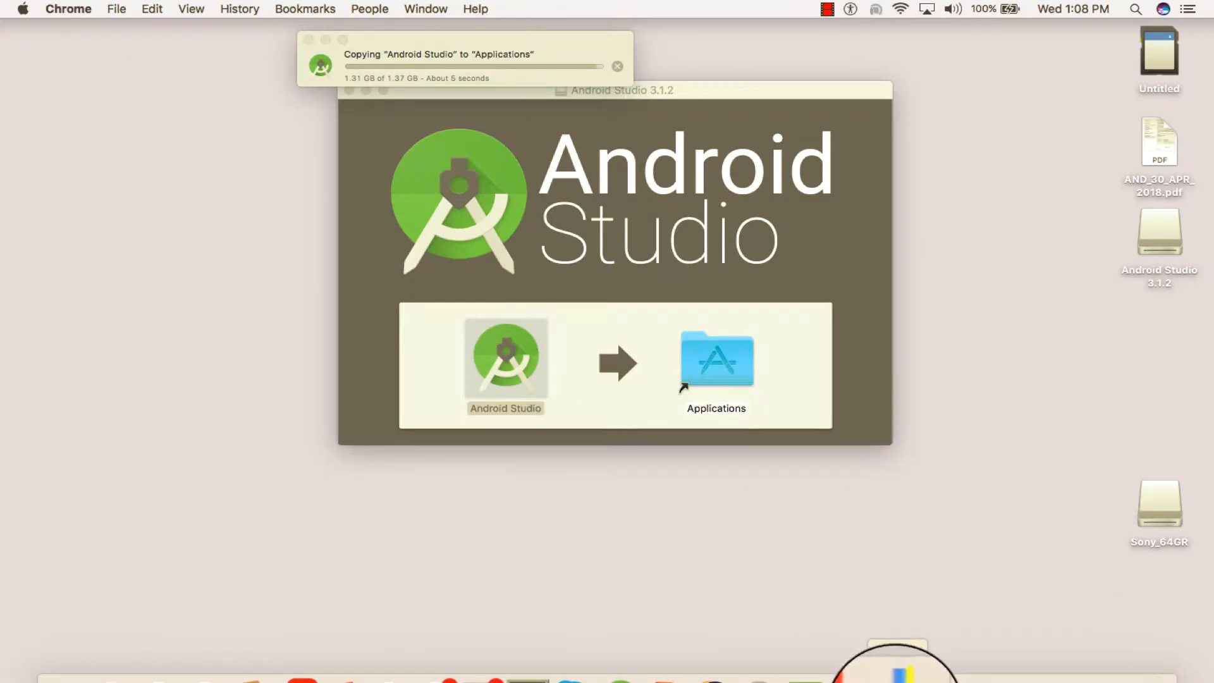
left_click(898, 671)
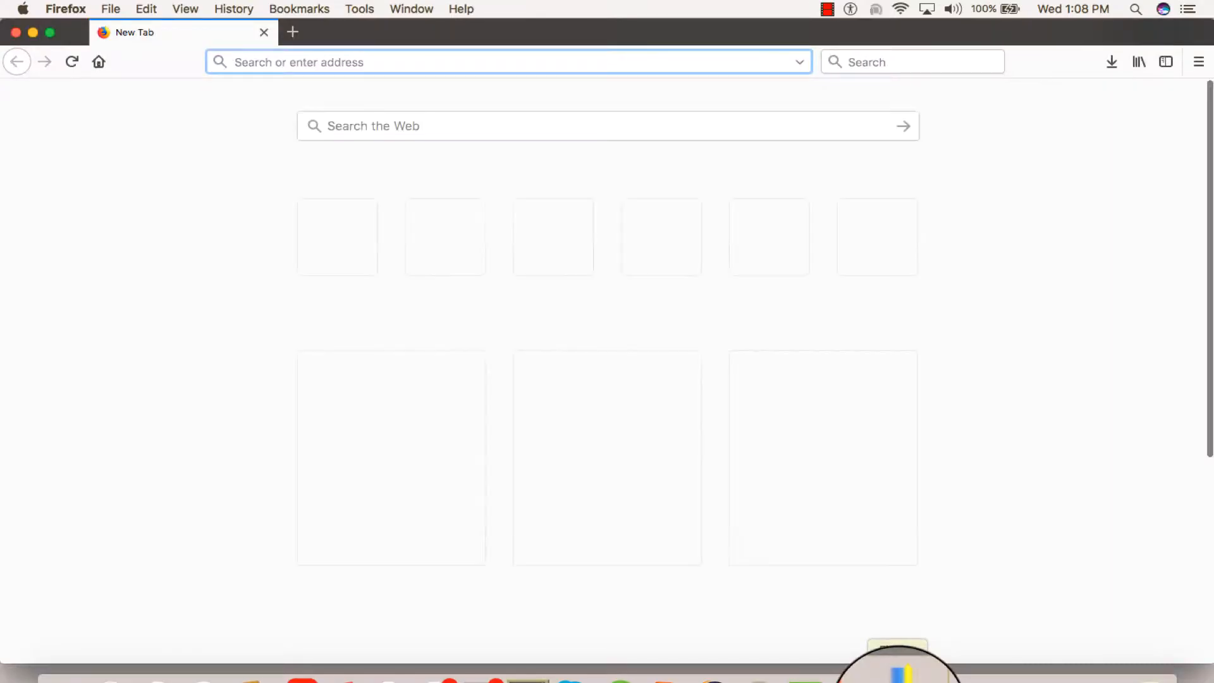
left_click(33, 34)
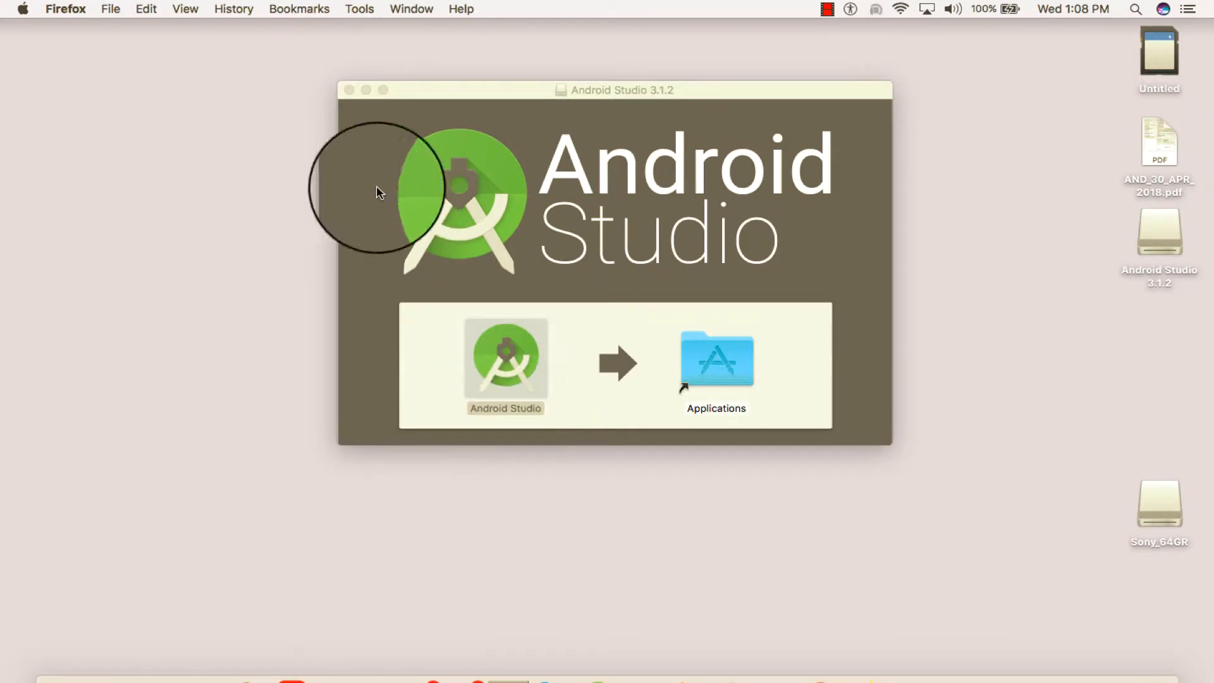
Minimize the Android Studio 3.1.2 disk image window and launch the installed Android Studio, allowing the downloaded application to open
left_click(366, 91)
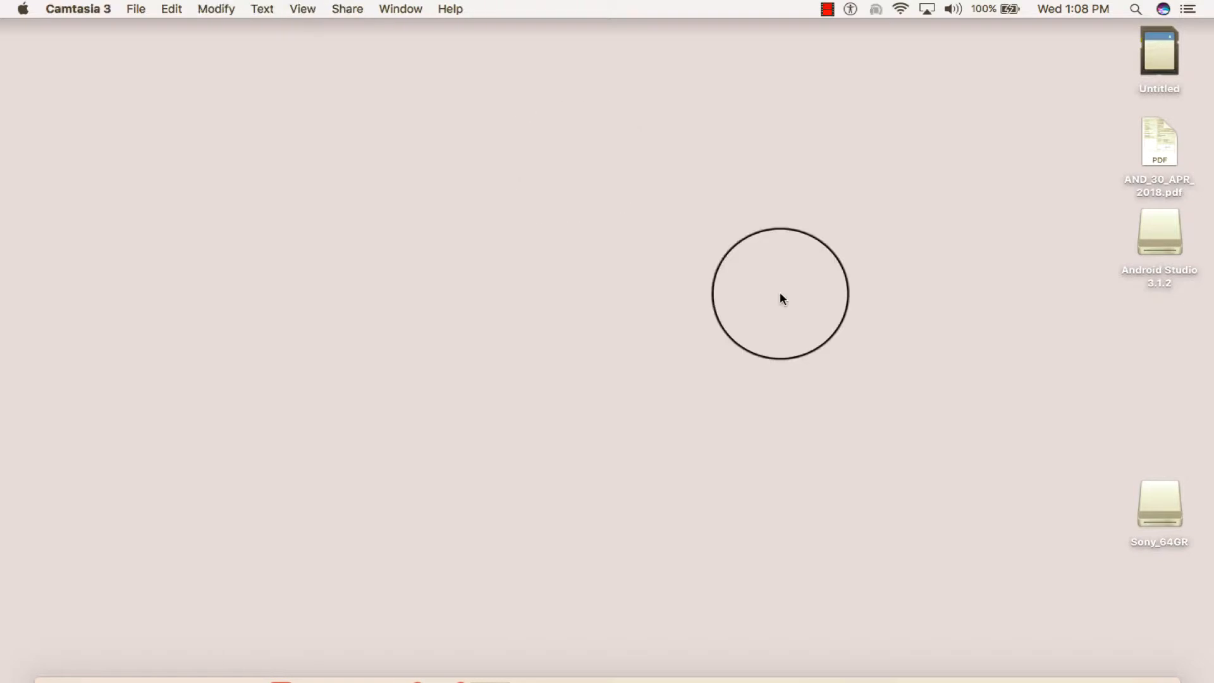
left_click(577, 679)
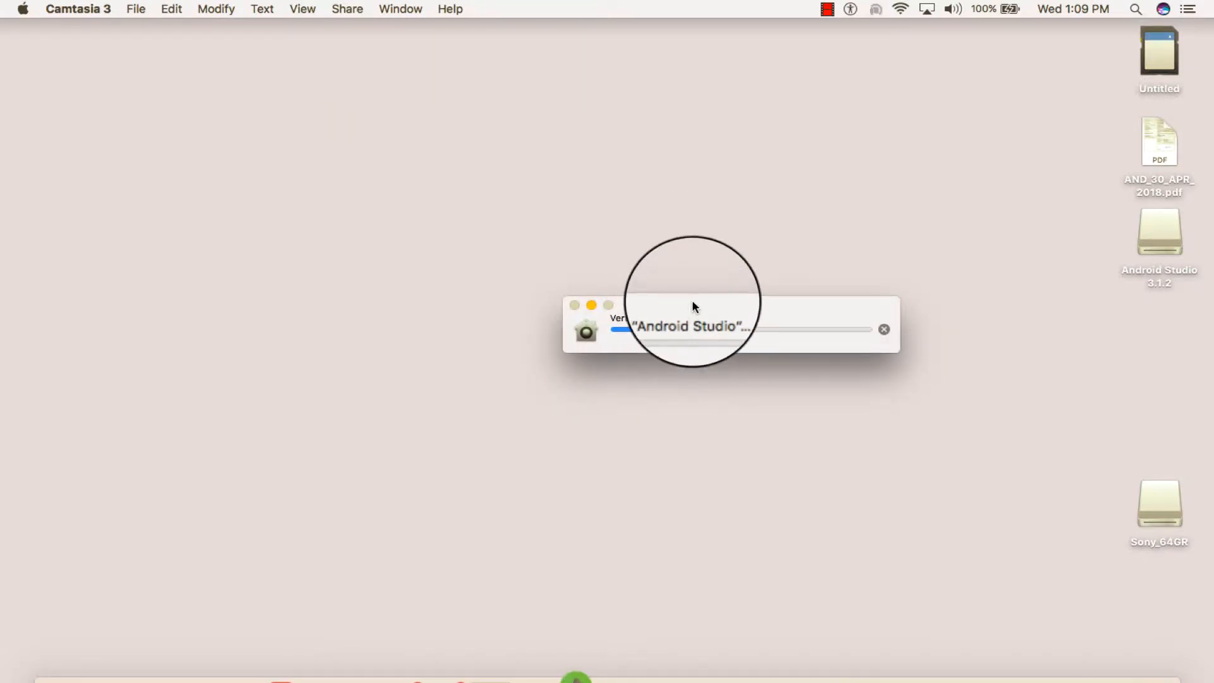
left_click_drag(693, 304, 551, 238)
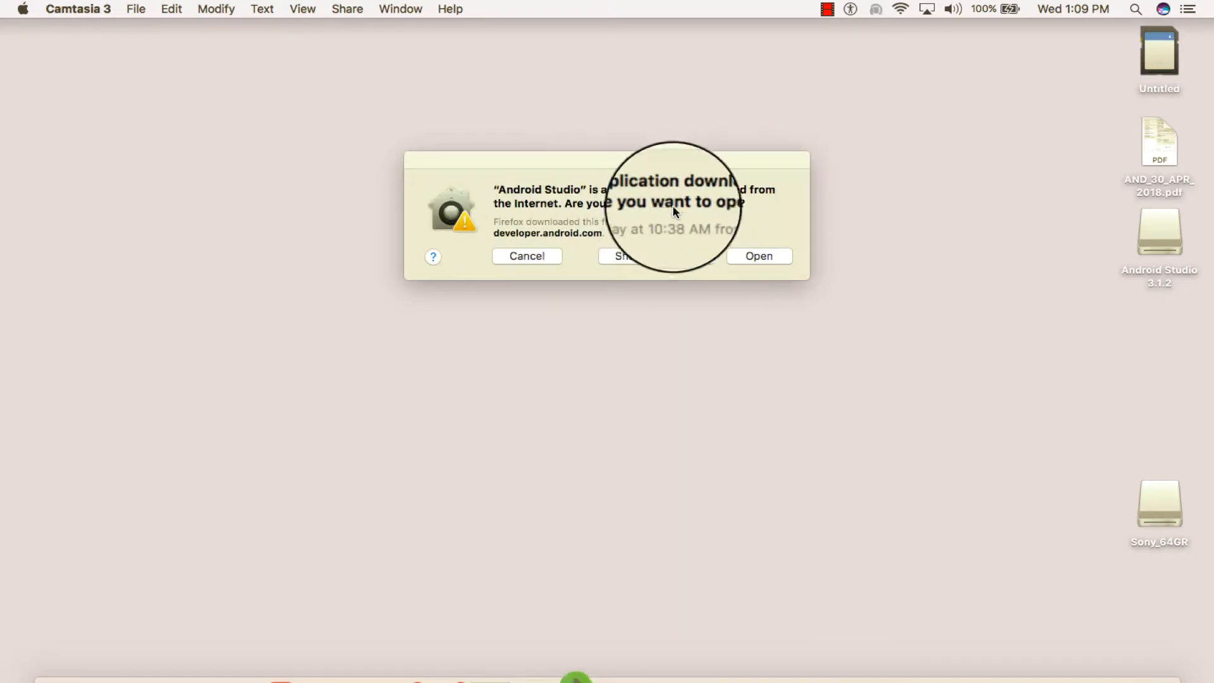
left_click(758, 257)
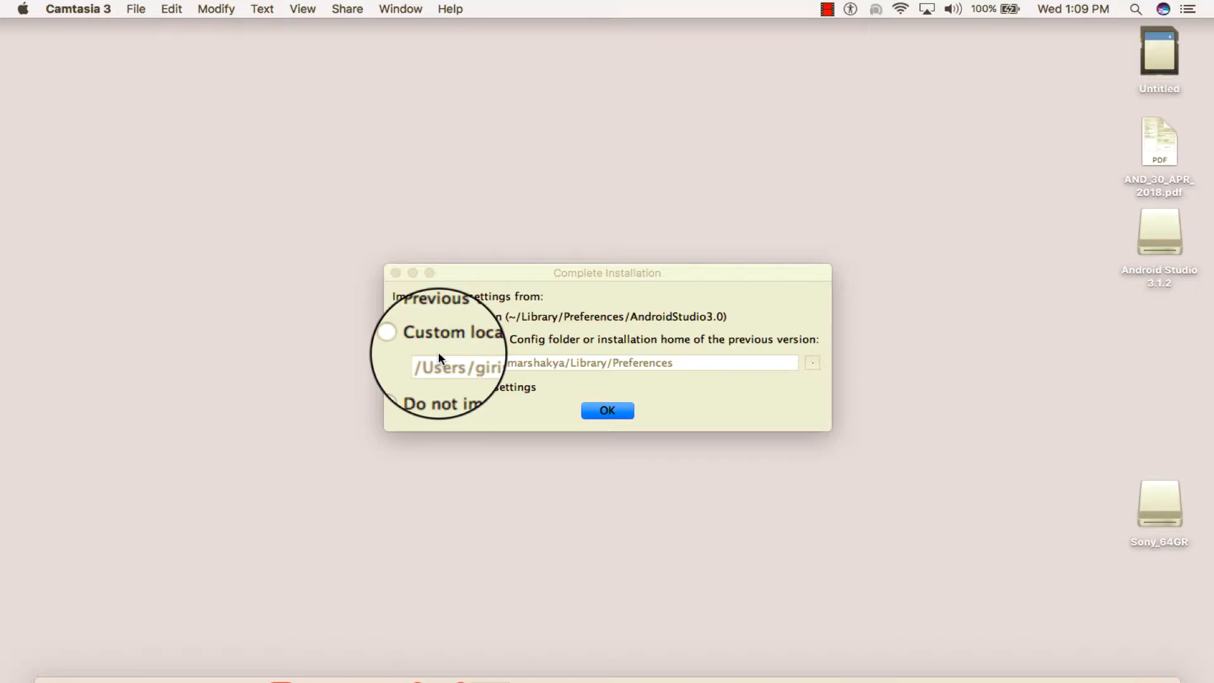
Complete the installation with the option not to import any previous Studio settings
left_click(405, 389)
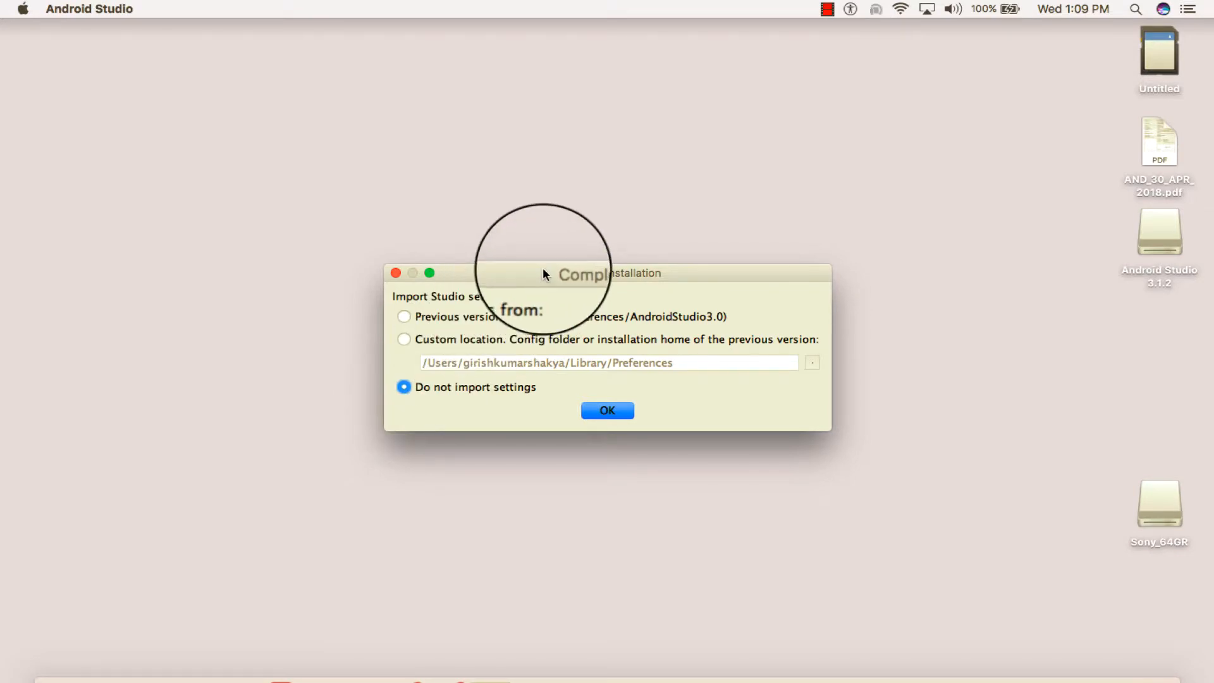
left_click_drag(542, 267, 541, 96)
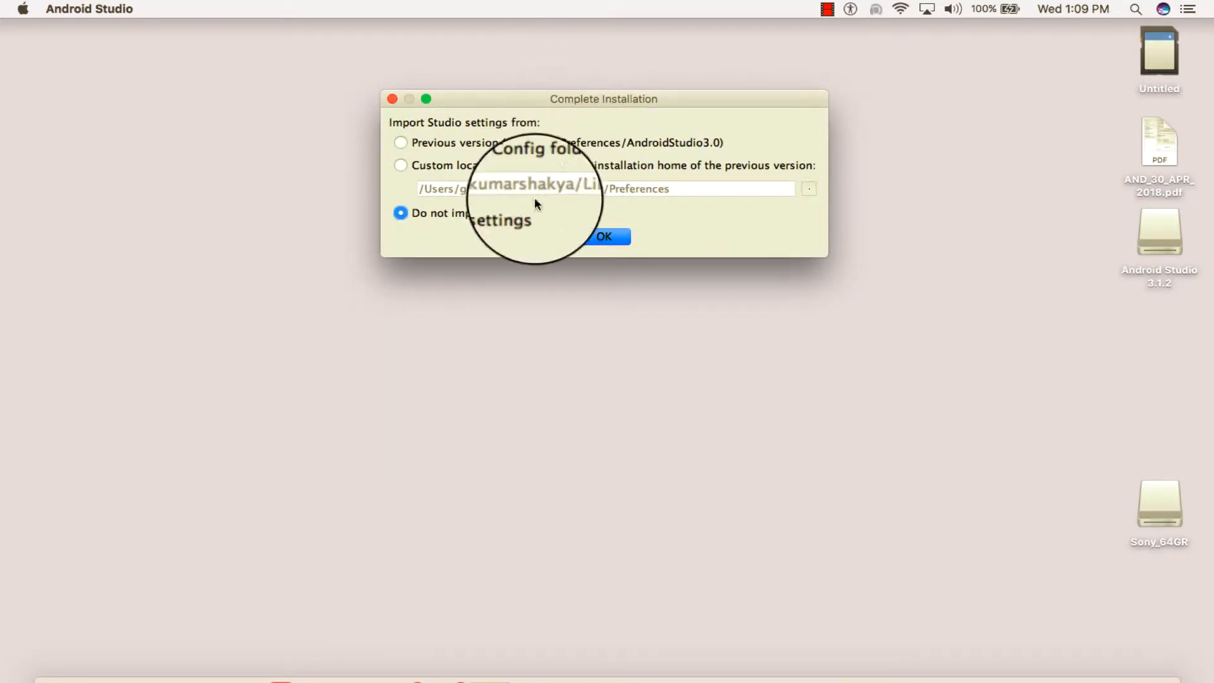
left_click(599, 238)
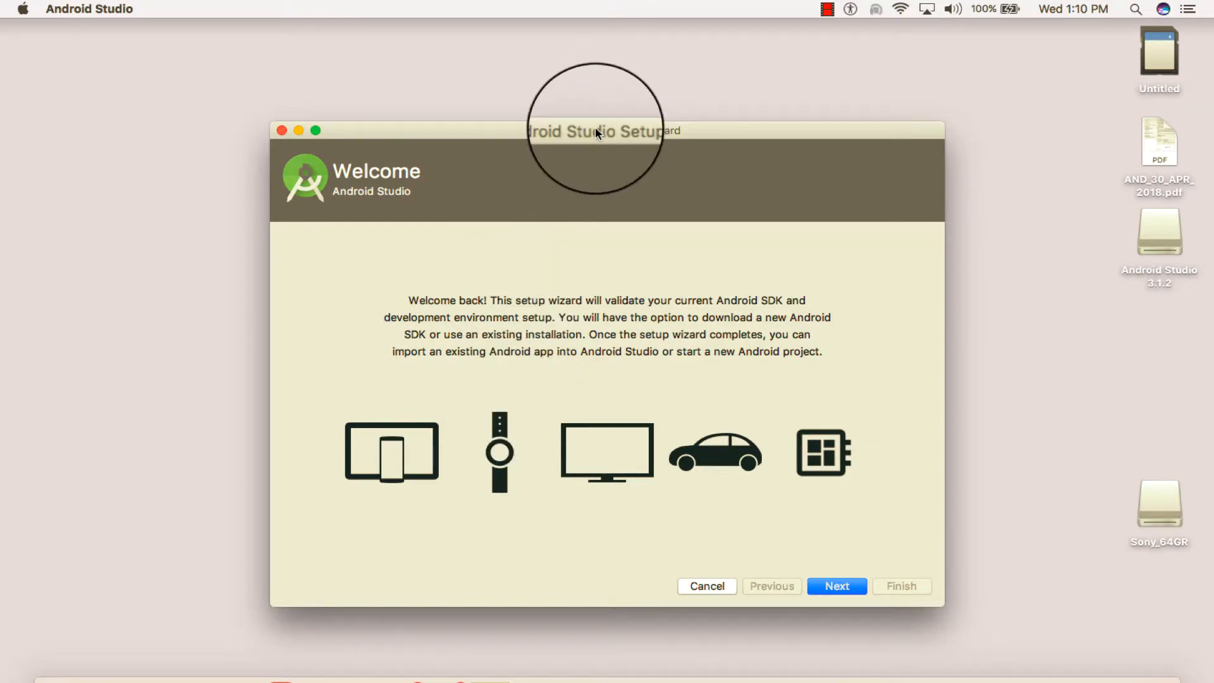
Proceed past the setup wizard's Welcome page and accept the Standard install type
left_click_drag(596, 130, 541, 62)
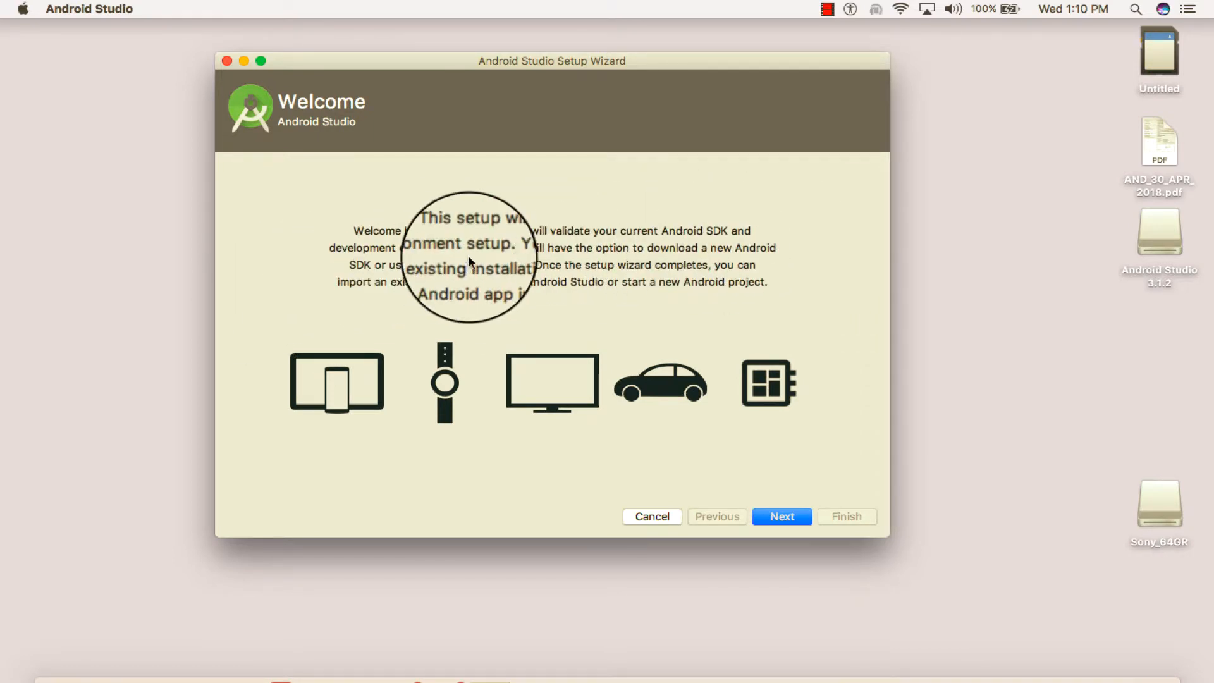
left_click(782, 517)
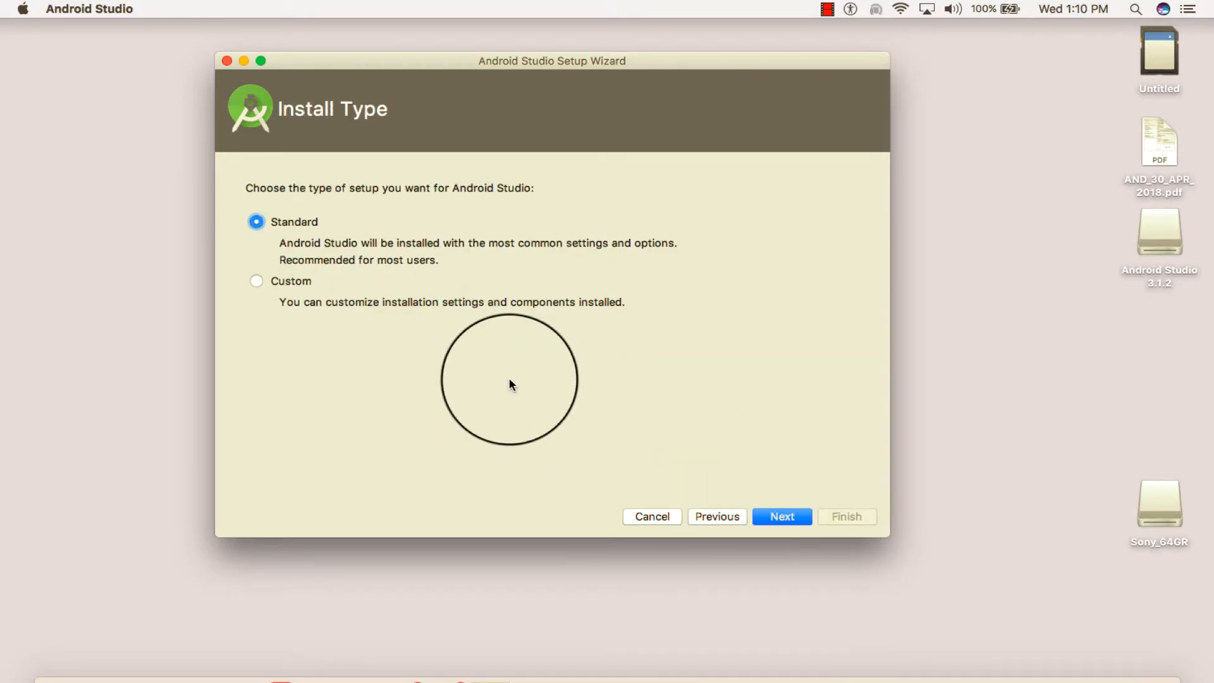
left_click(788, 516)
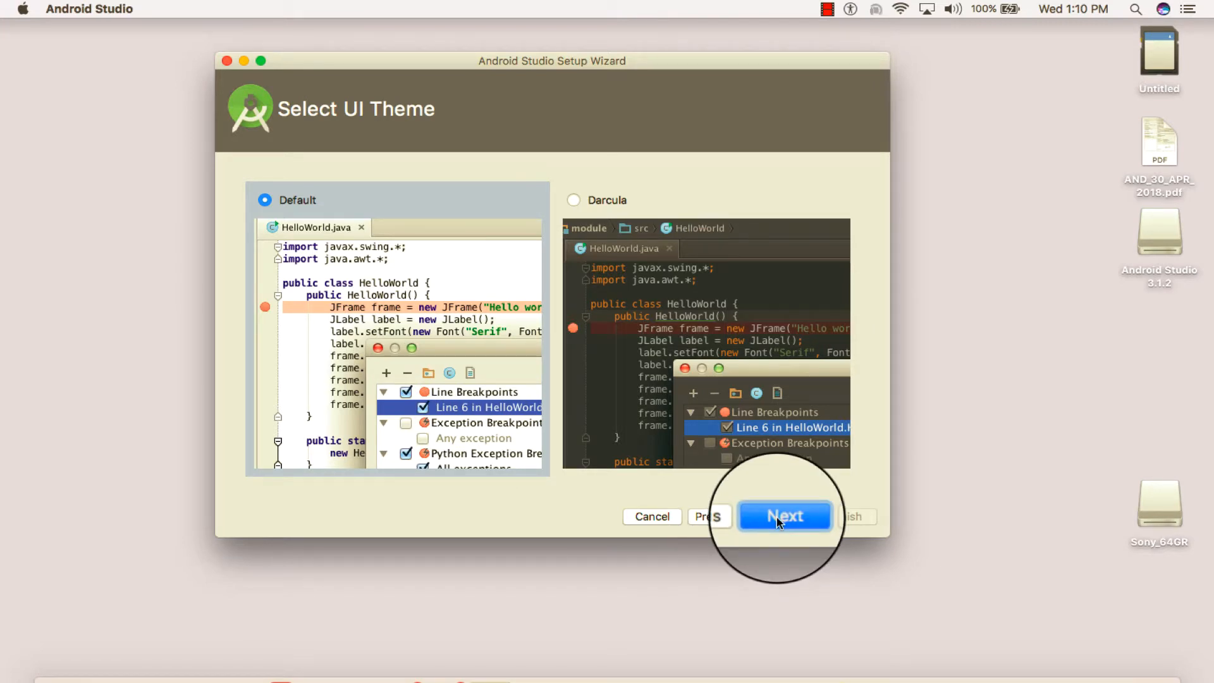
Compare the Default and Darcula UI themes, choose Darcula and continue to the settings verification
left_click(571, 200)
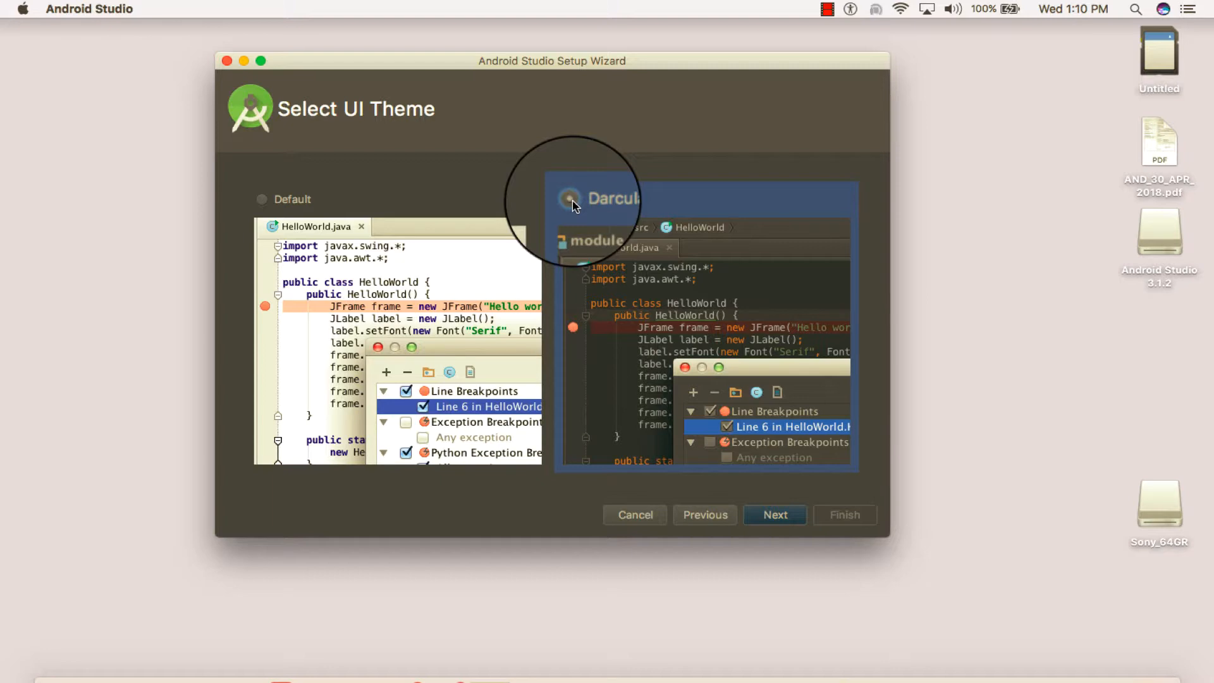
left_click(261, 199)
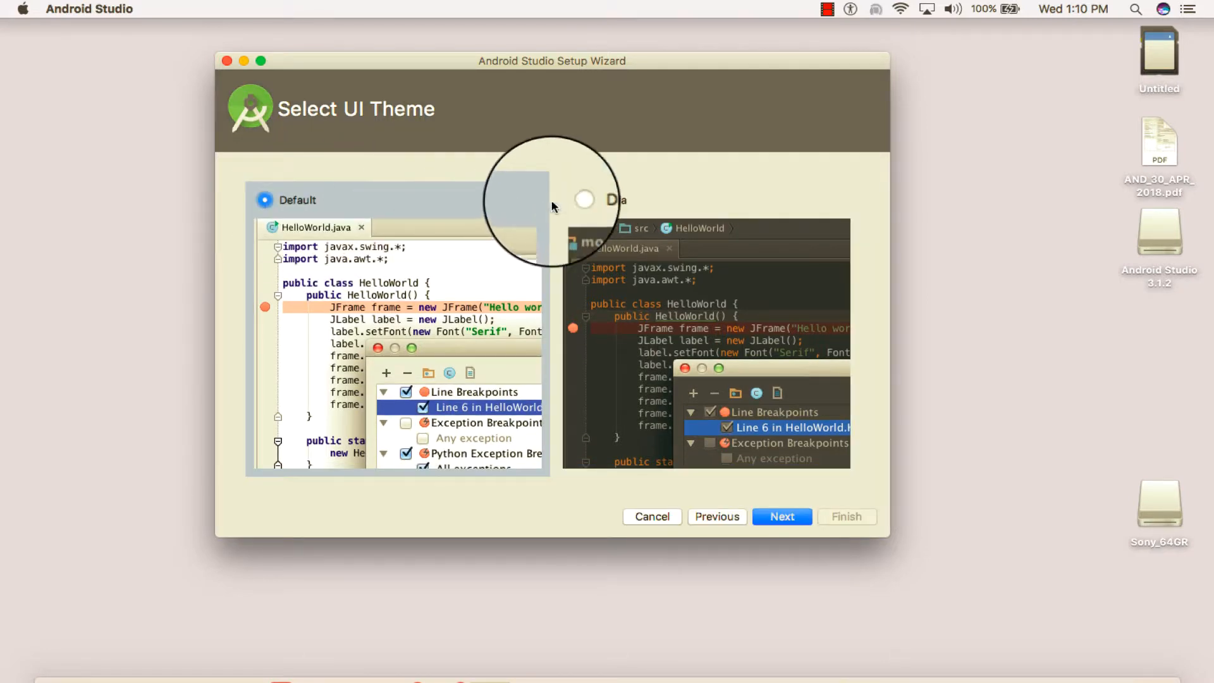
left_click(576, 195)
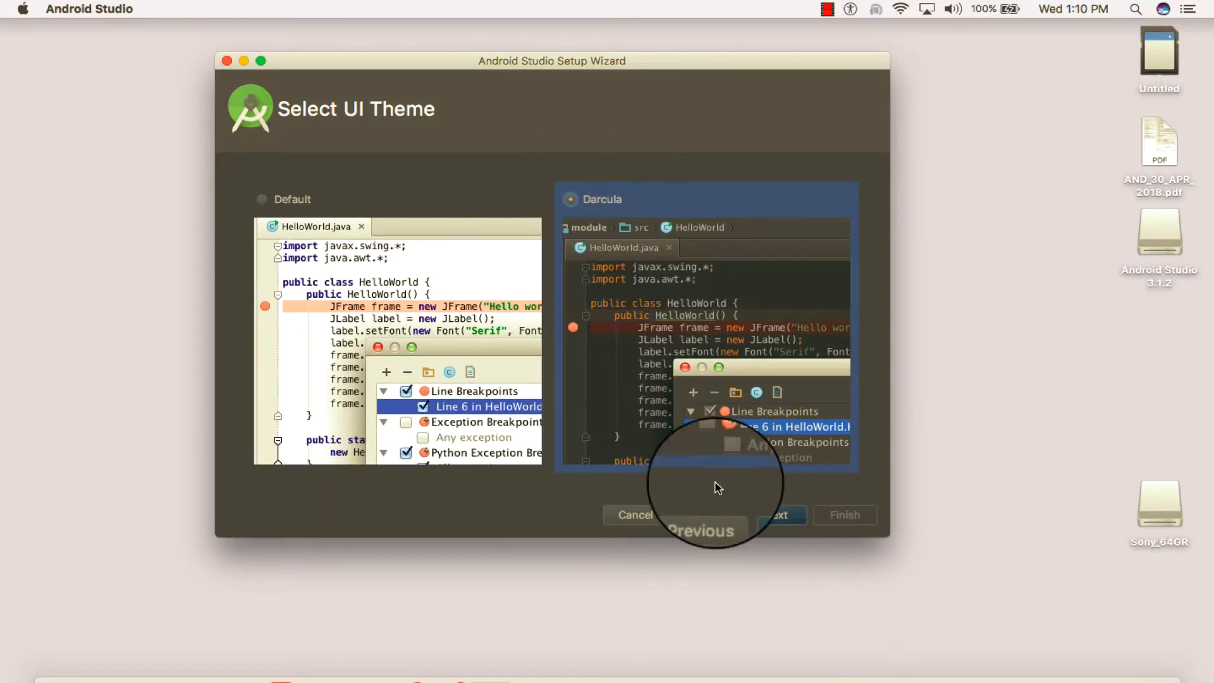
left_click(776, 515)
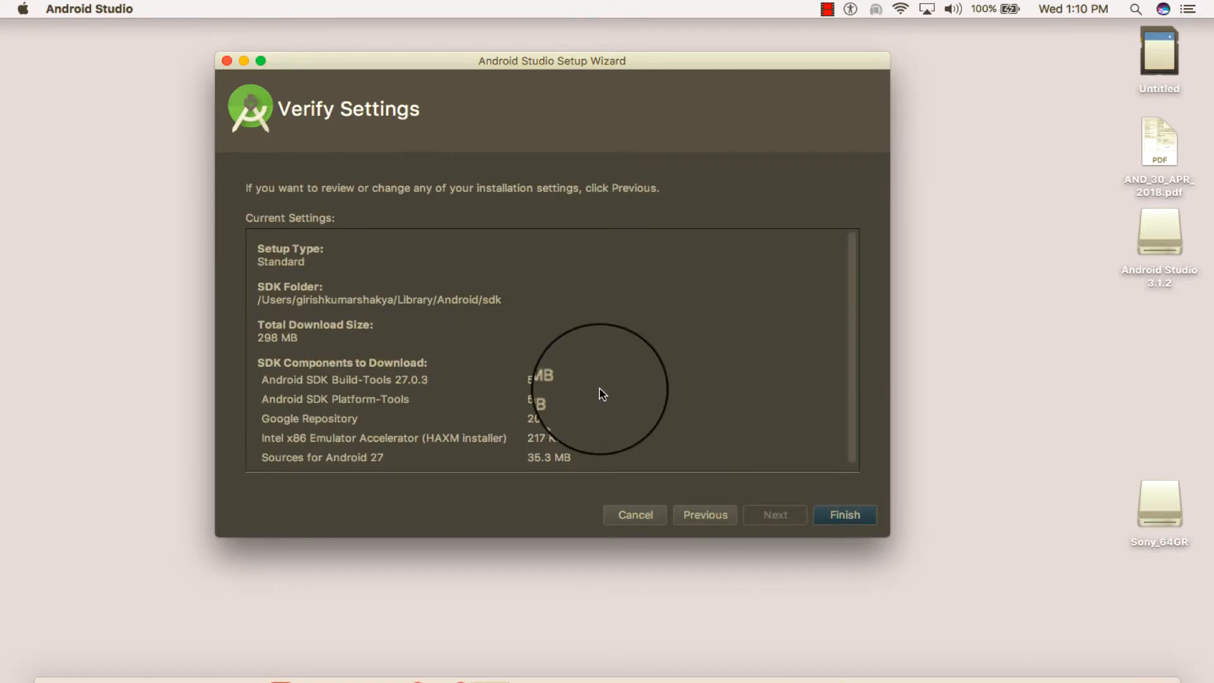
Accept the verified settings to download the SDK components with details shown, and dismiss the desktop notification
scroll(620, 378, "down", 1)
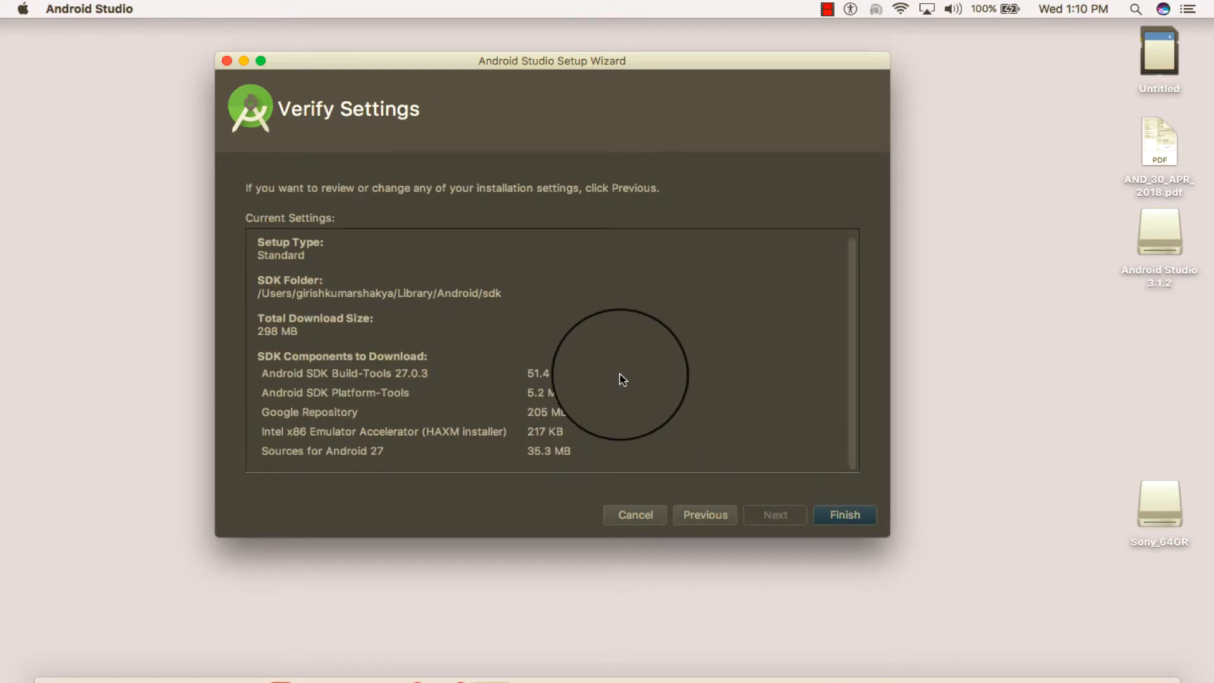
left_click(845, 515)
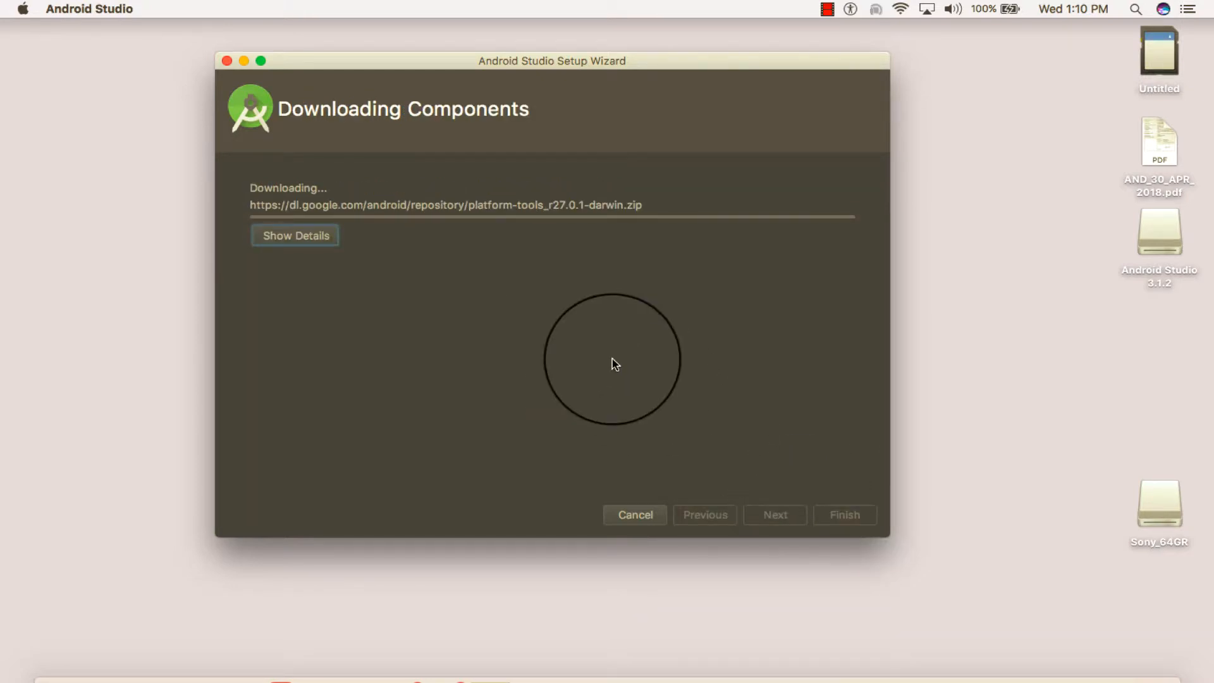
left_click(288, 237)
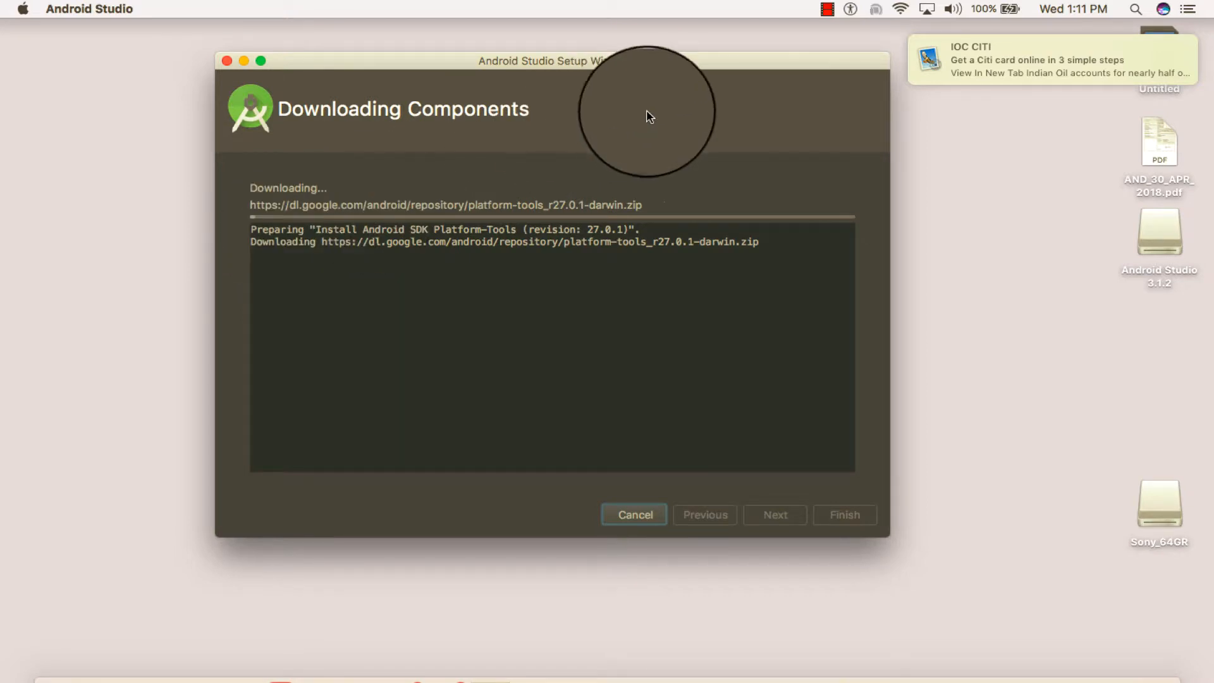
mouse_move(943, 60)
left_click_drag(944, 62, 1209, 29)
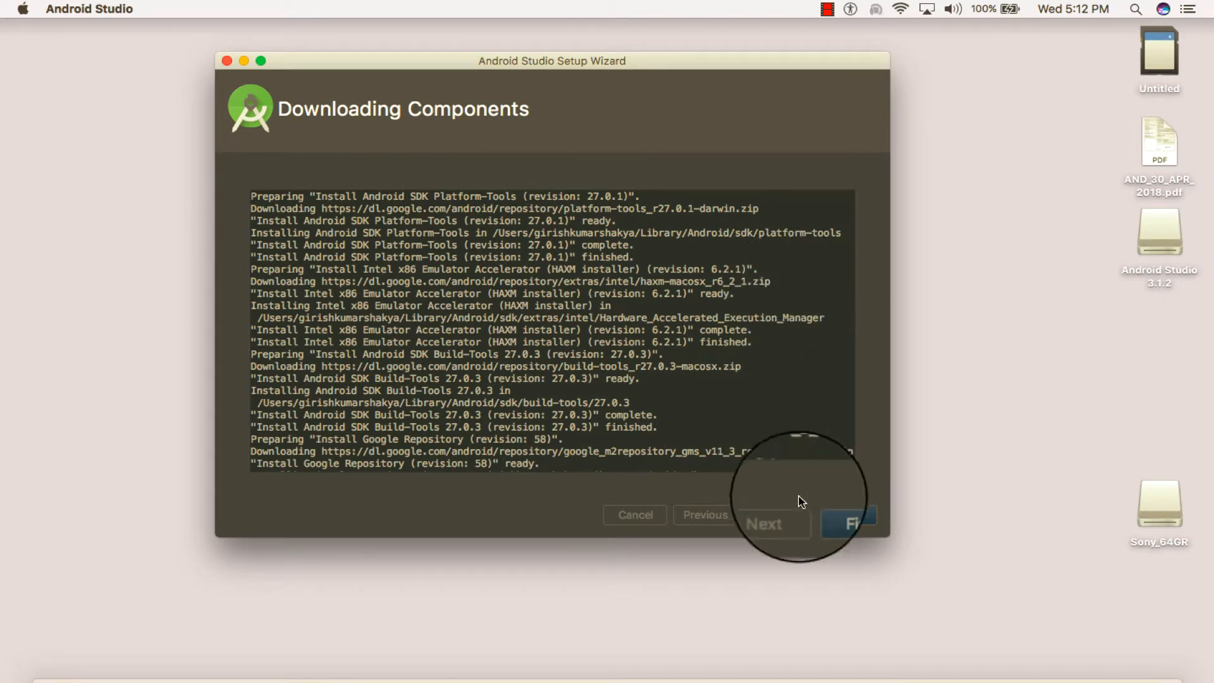
Finish the setup wizard and start a new Android project named My Application with Kotlin support included
left_click(845, 516)
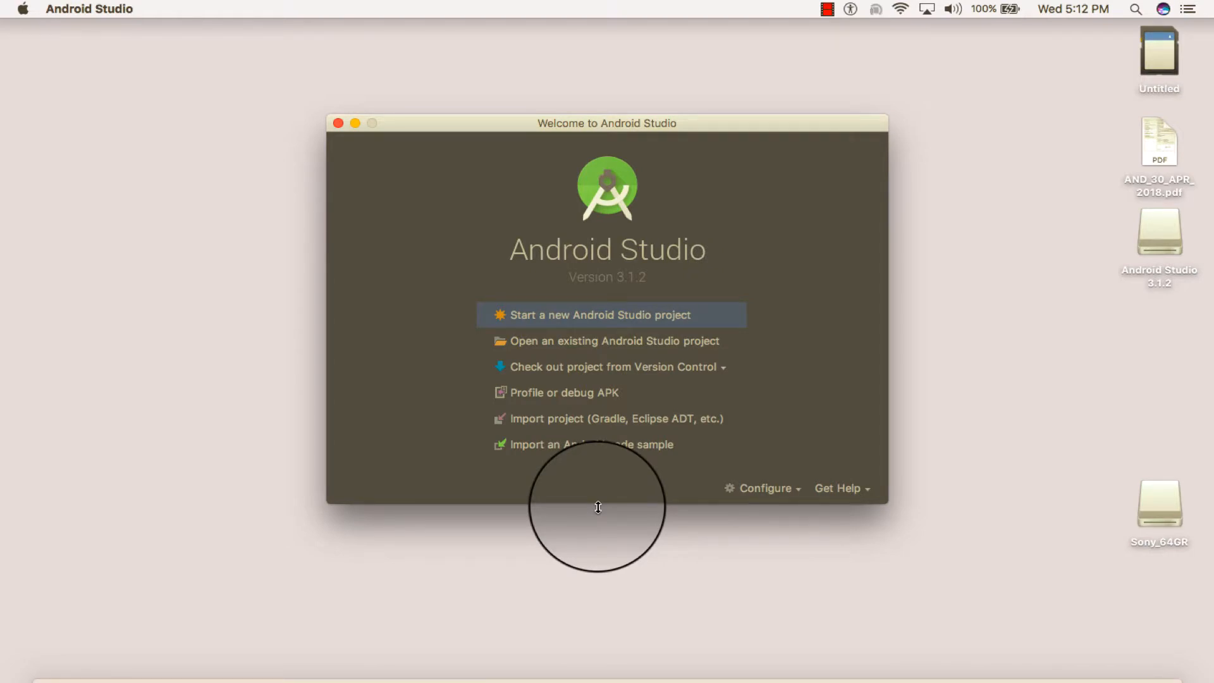
left_click_drag(609, 123, 701, 115)
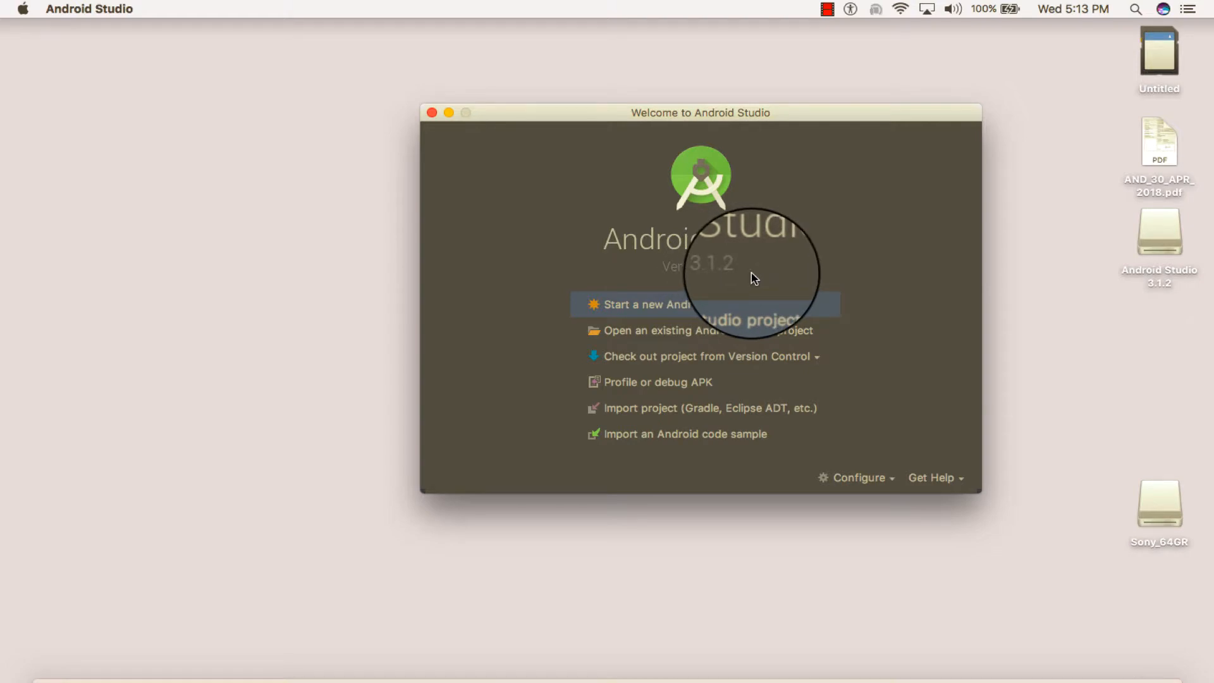
left_click(706, 310)
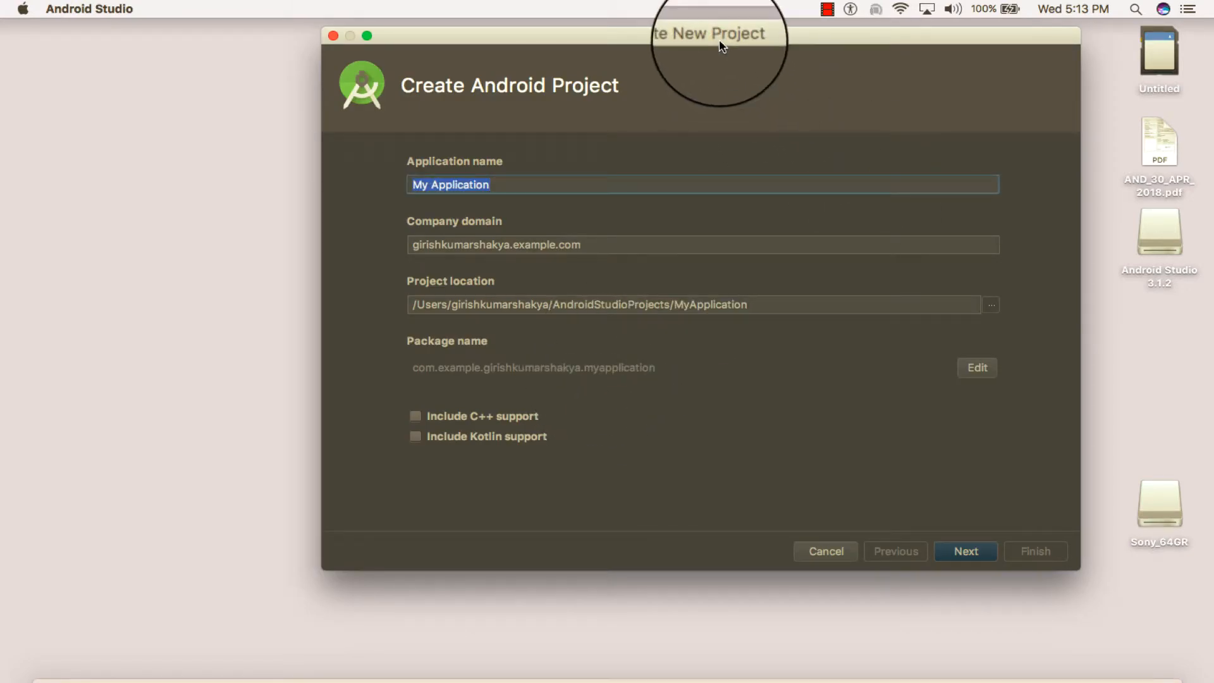
left_click_drag(717, 35, 667, 50)
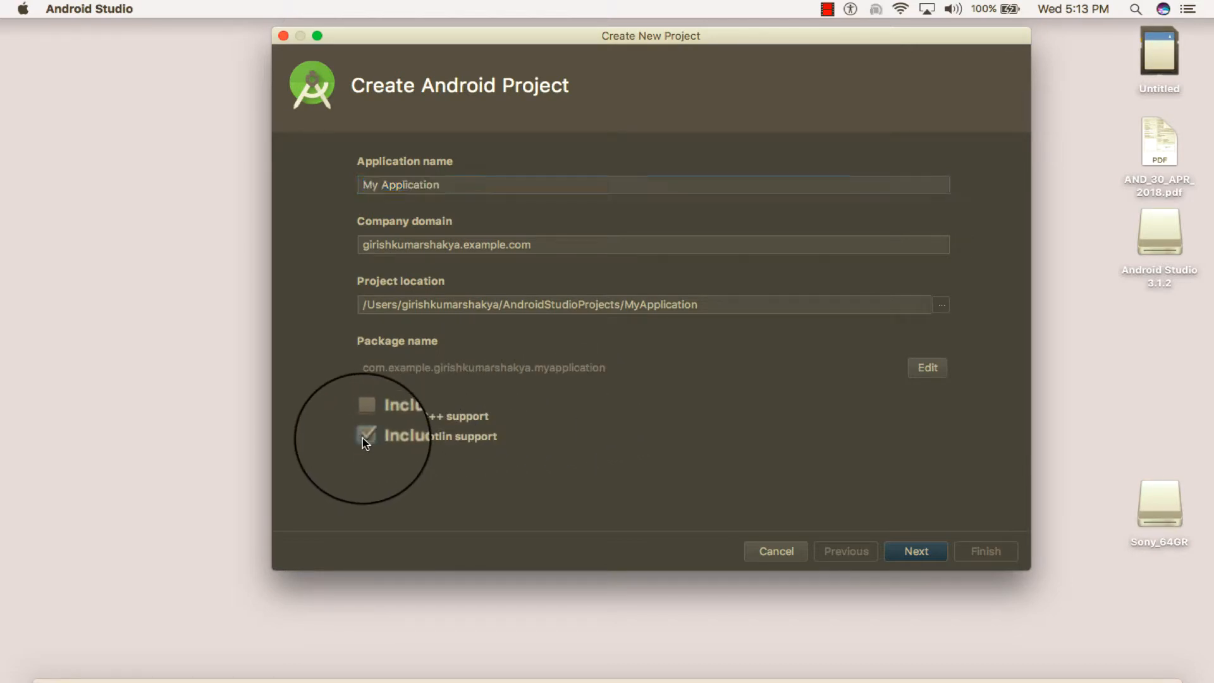
left_click(922, 554)
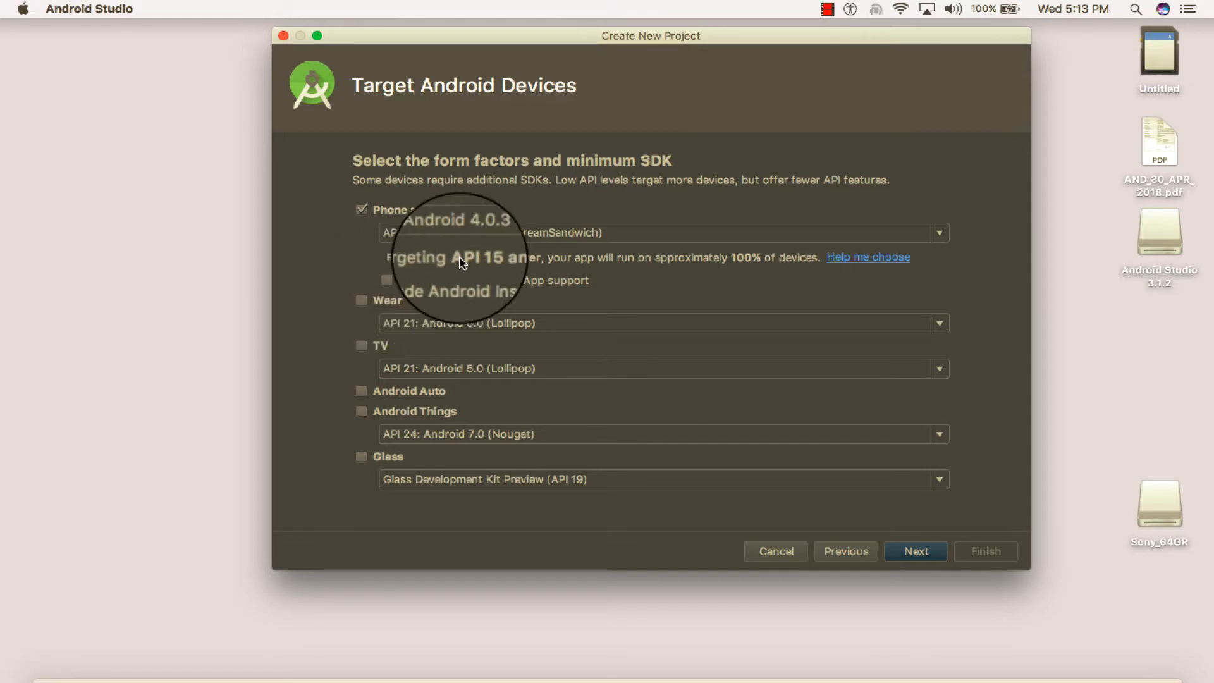
Review the minimum SDK options for Phone and Tablet, keep API 15: Android 4.0.3 (IceCreamSandwich), and continue to the activity templates
left_click(496, 233)
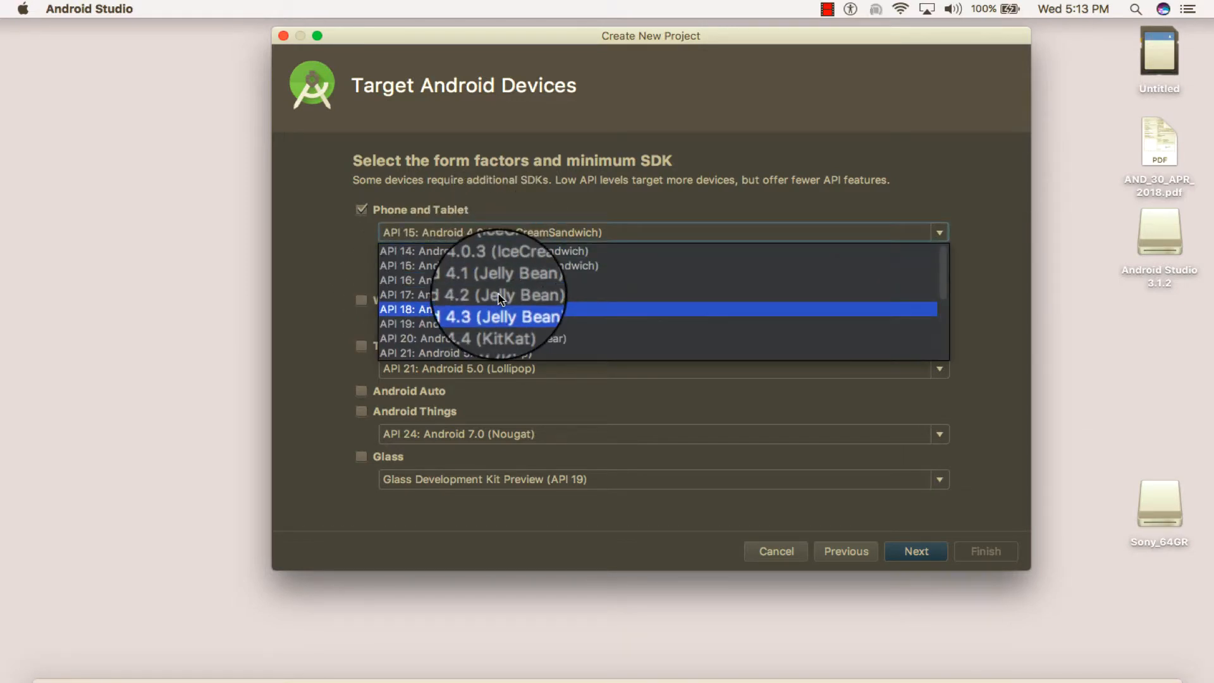
left_click(334, 263)
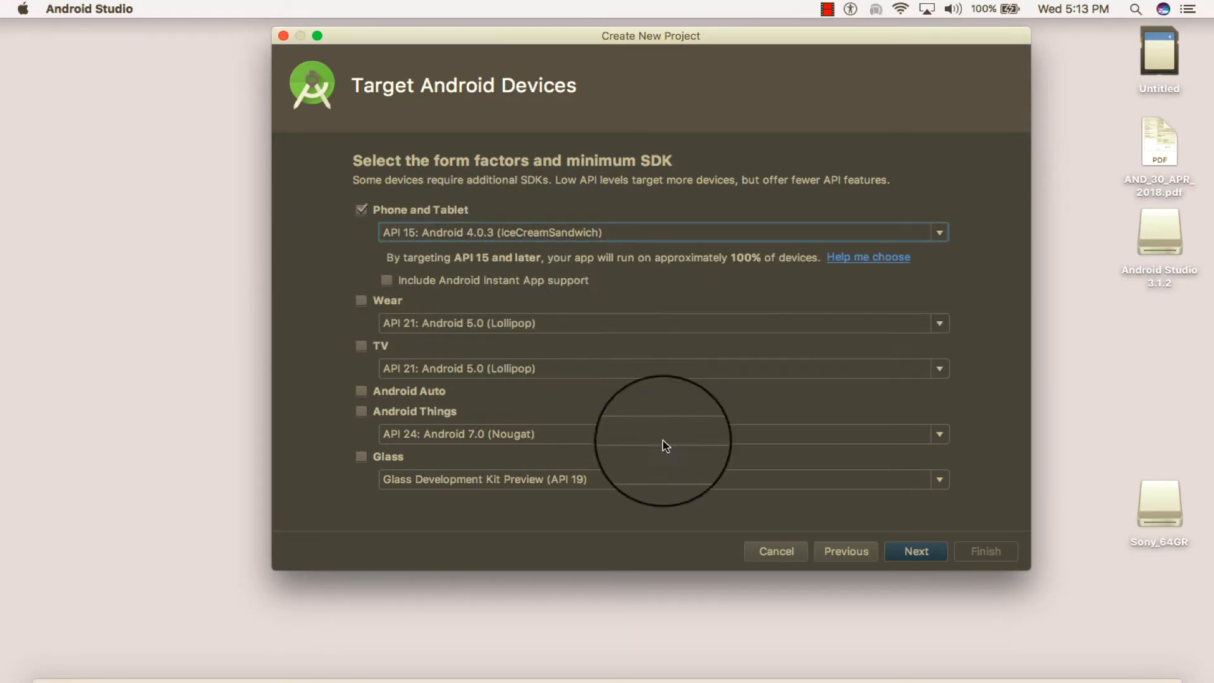
left_click(917, 552)
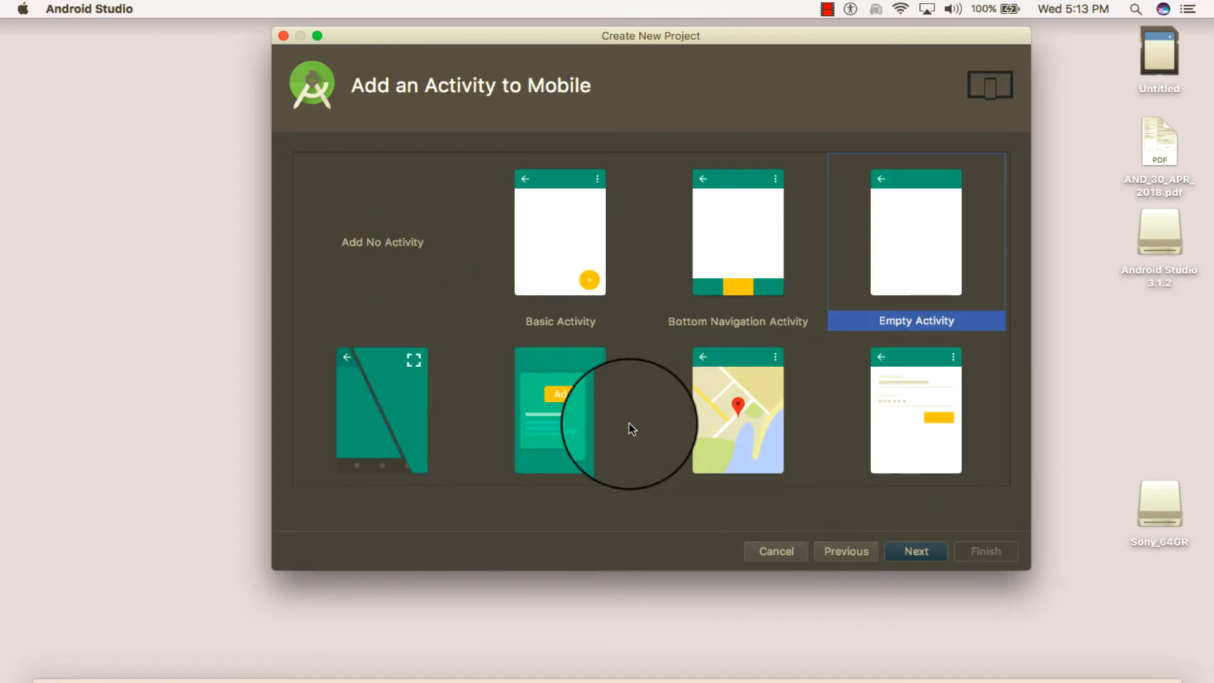
Create the project with an Empty Activity named MainActivity and the layout activity_main, and dismiss the Tip of the Day
scroll(622, 421, "down", 6)
scroll(621, 421, "up", 6)
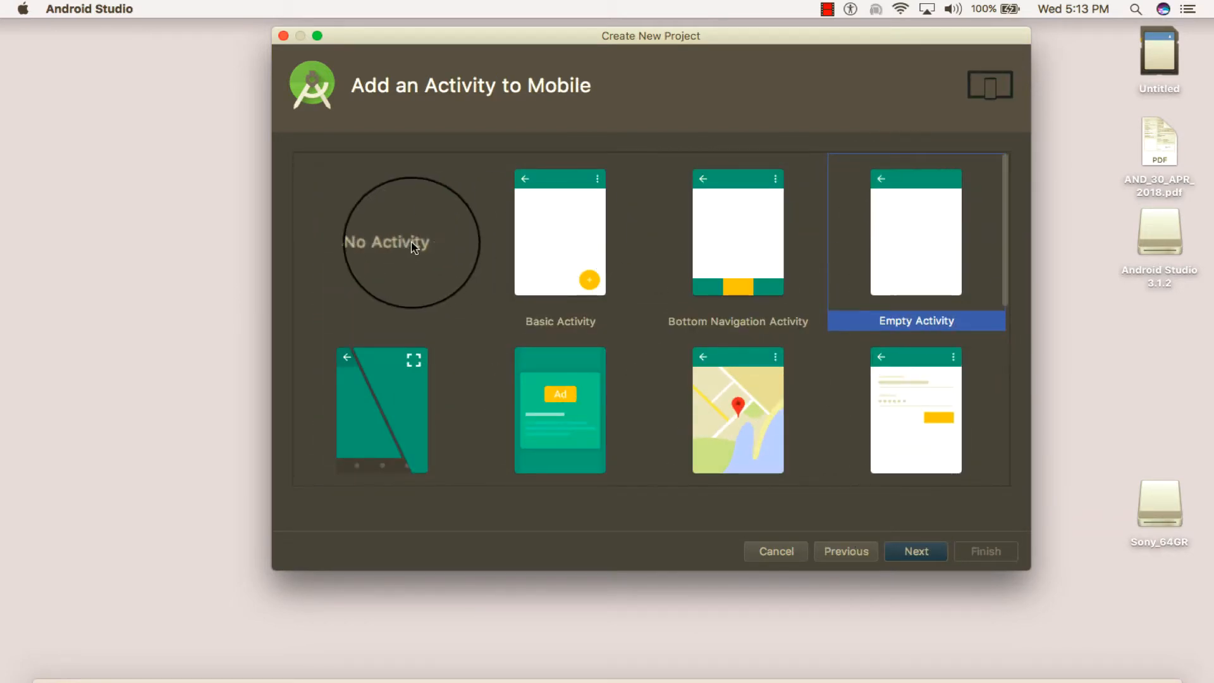
left_click(914, 552)
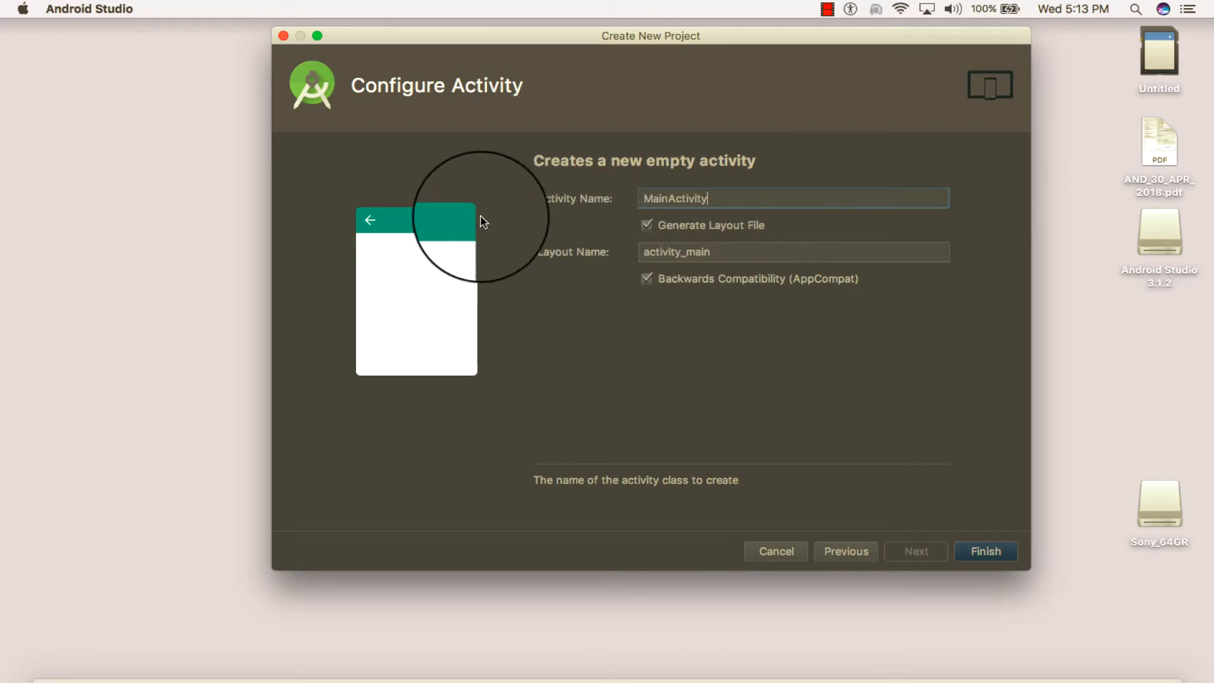
left_click(984, 552)
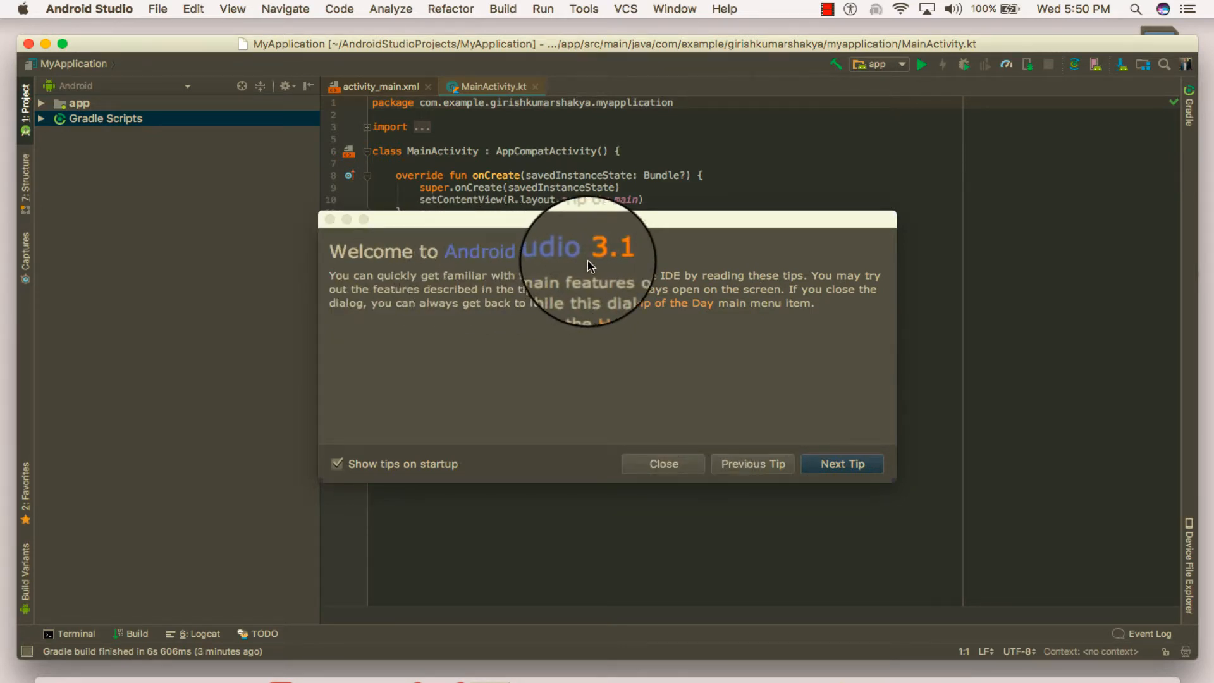
left_click(660, 464)
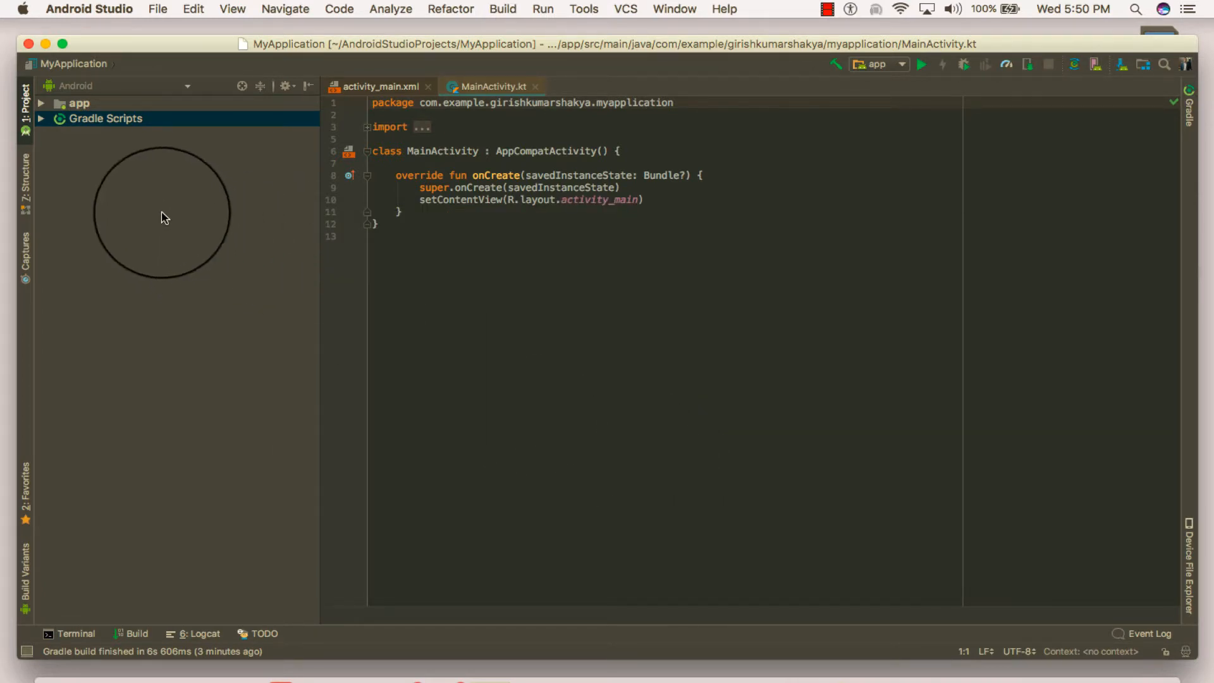
View the Problems listing of the project structure and return to the Android view
left_click(93, 86)
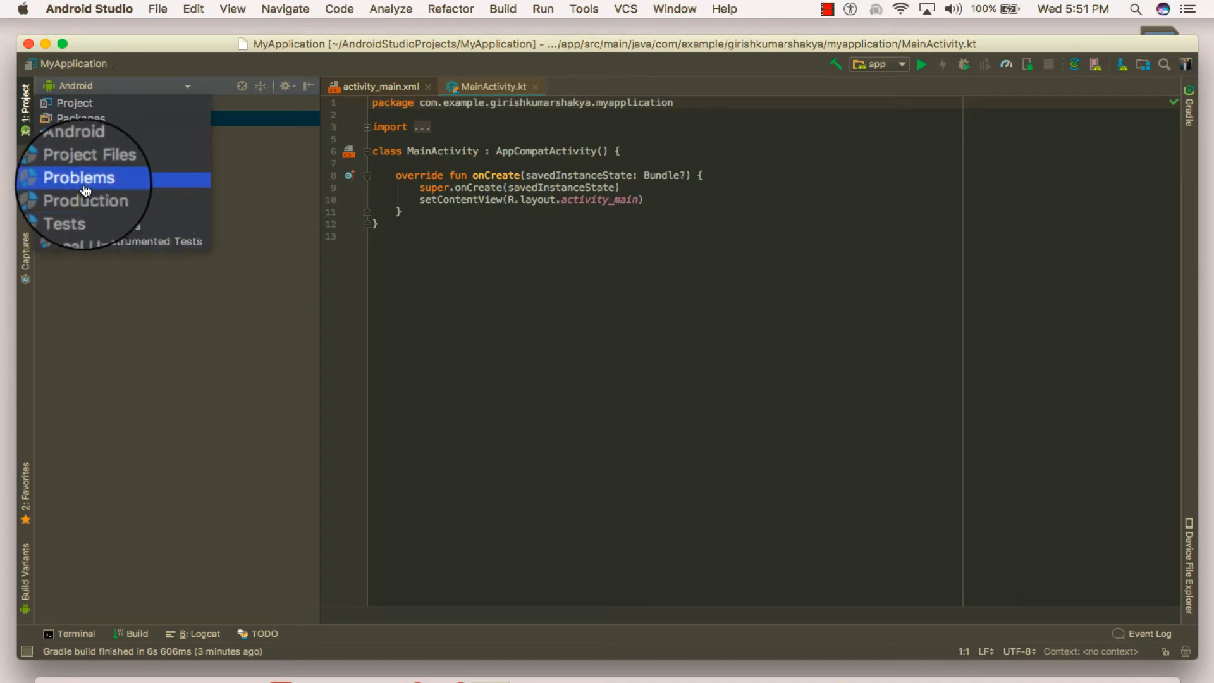
left_click(86, 189)
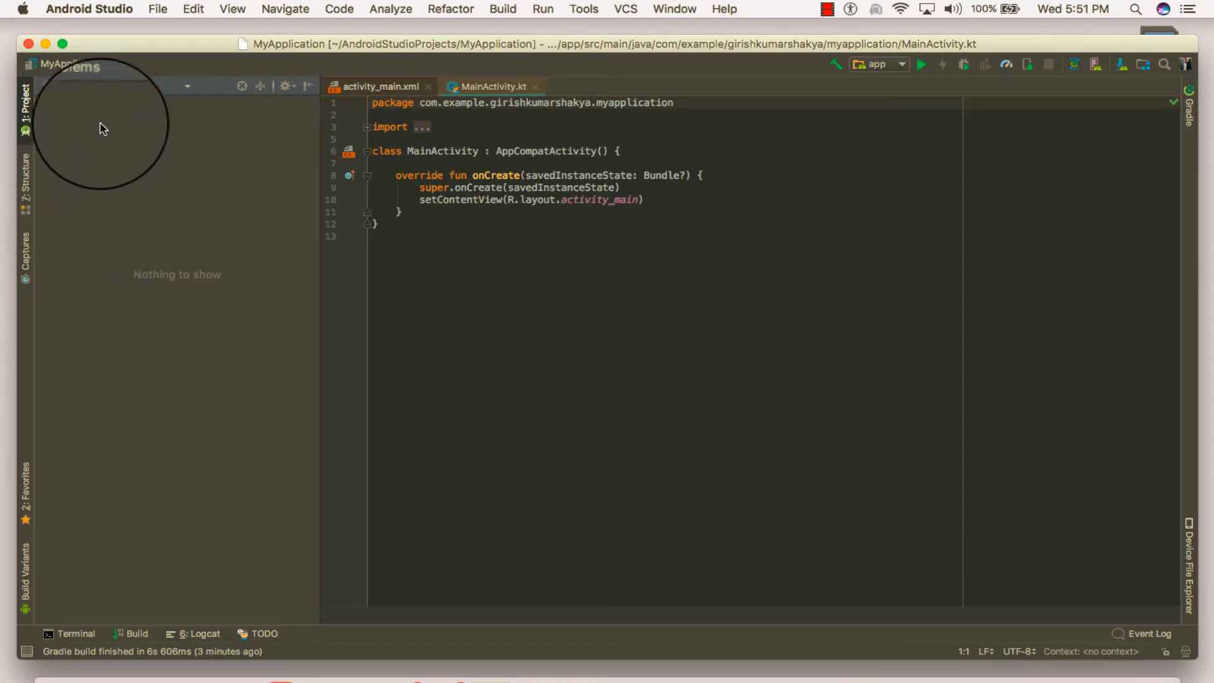
left_click(104, 87)
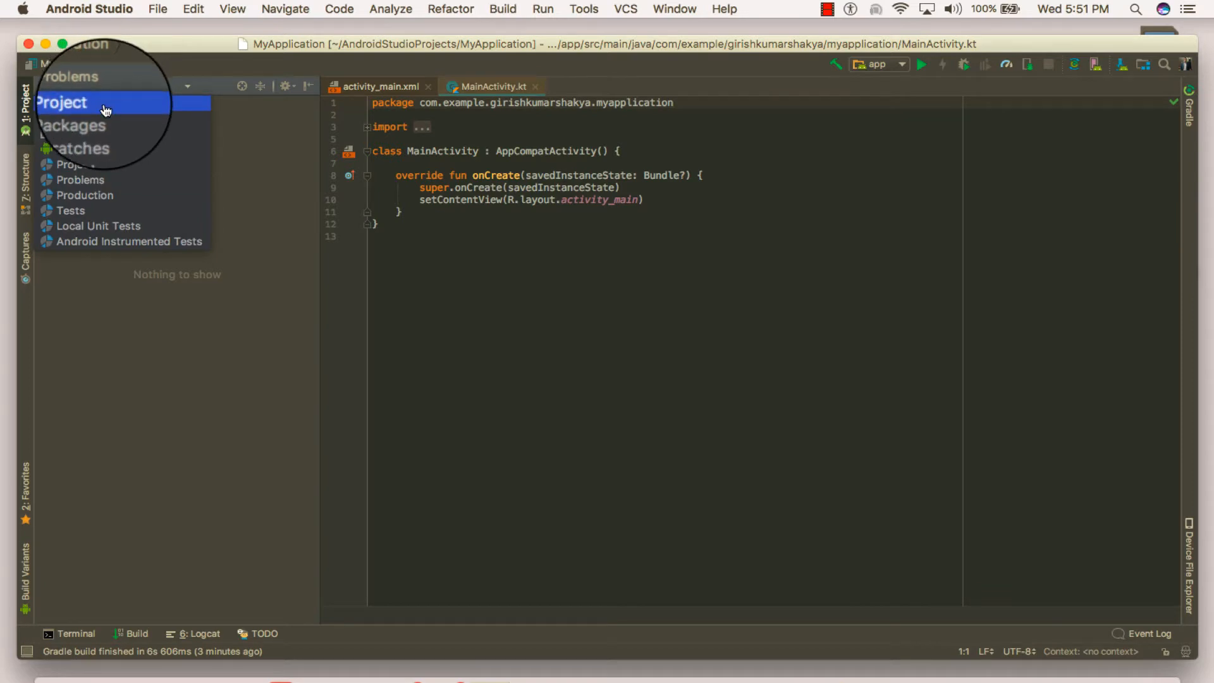
left_click(101, 149)
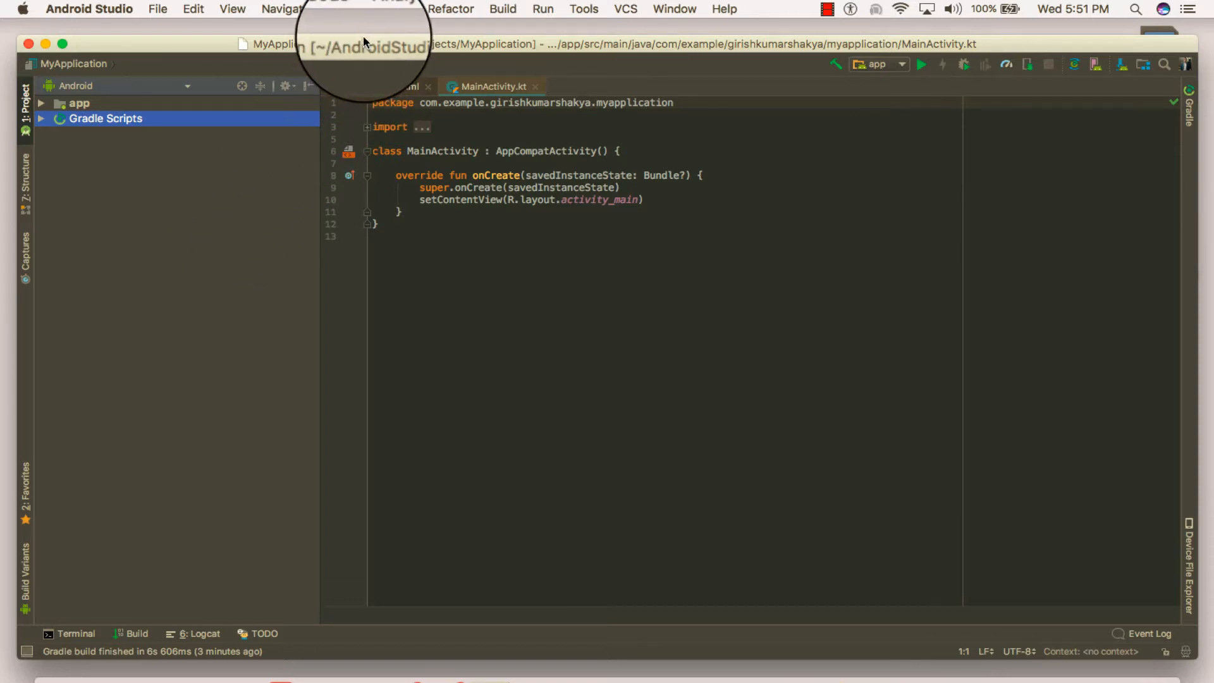
Widen the project window to fill the screen's width and unfold the import block in MainActivity.kt
left_click_drag(364, 42, 348, 26)
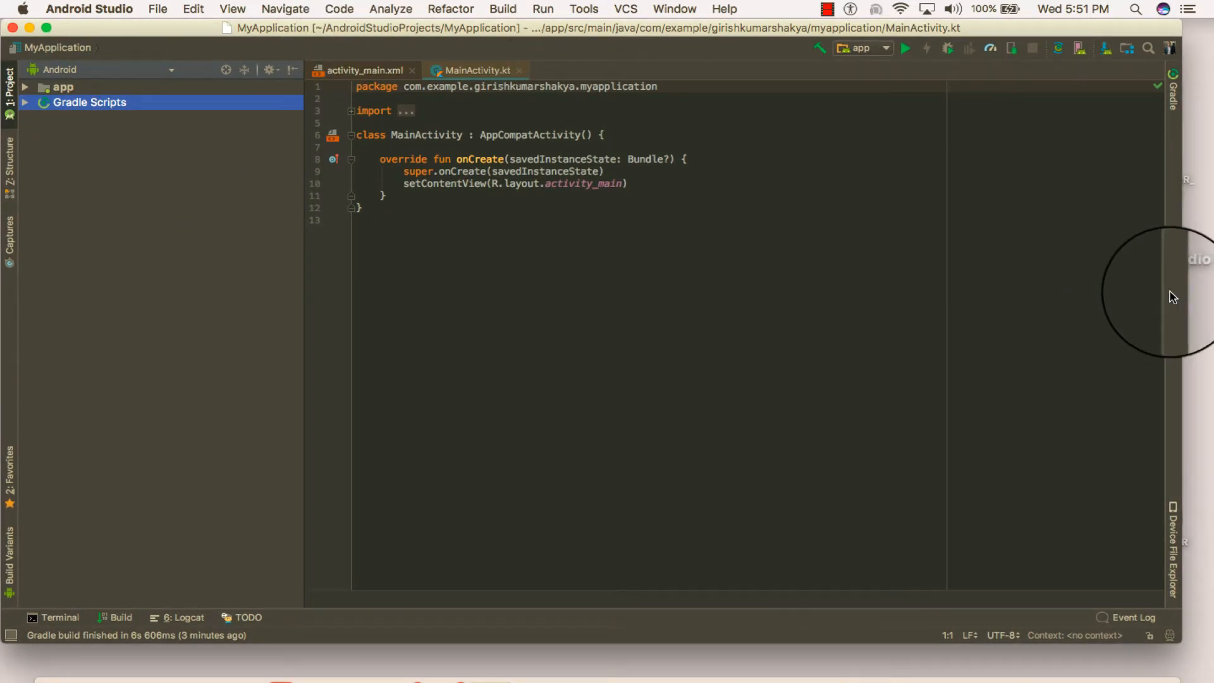
left_click_drag(1170, 292, 1212, 289)
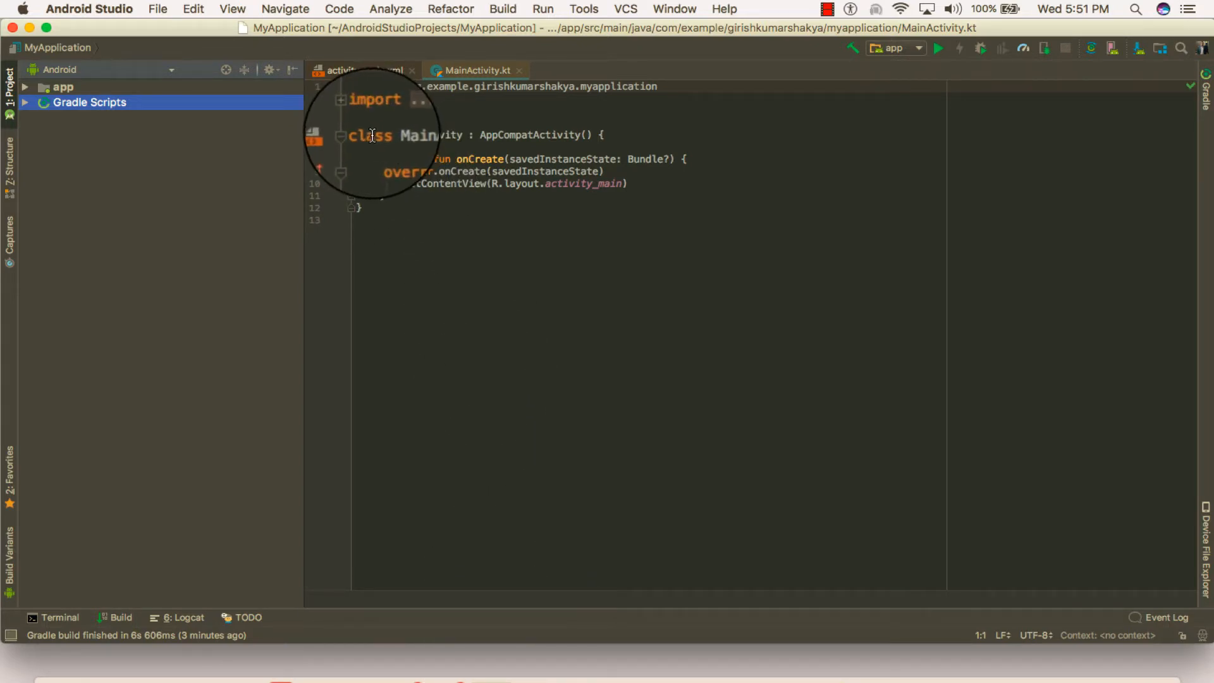
left_click(352, 110)
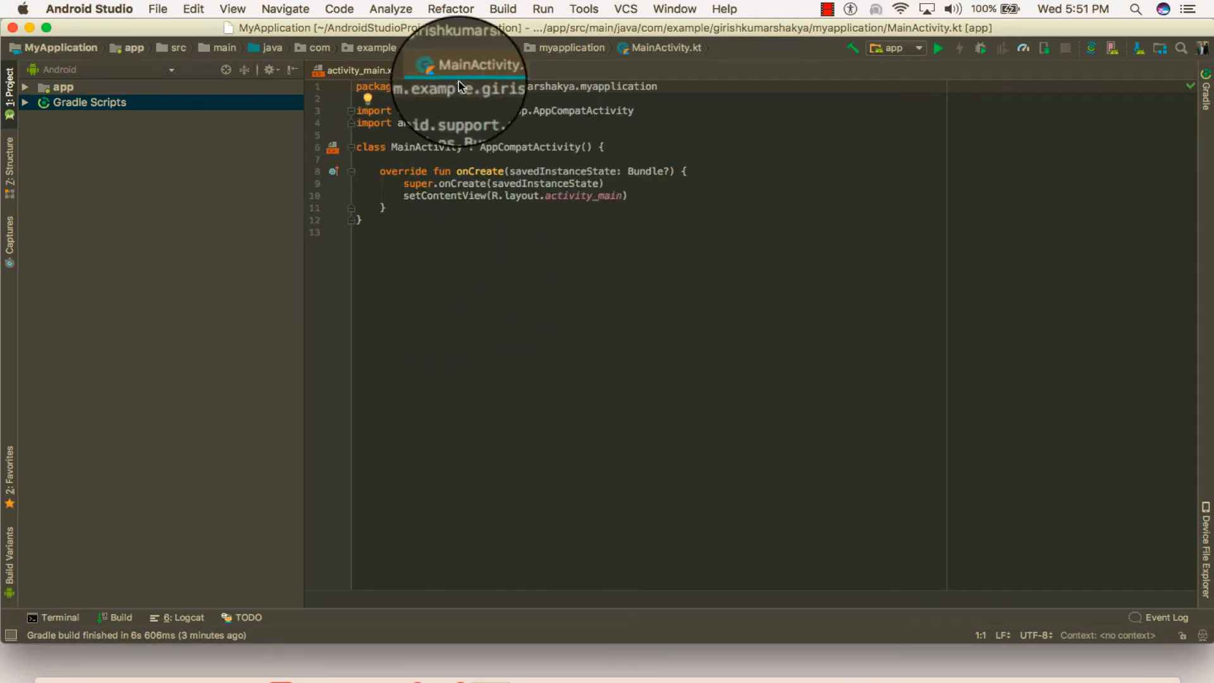
Open MainActivity from the first package in the app module's java folder, and show the activity_main.xml layout design
left_click(25, 86)
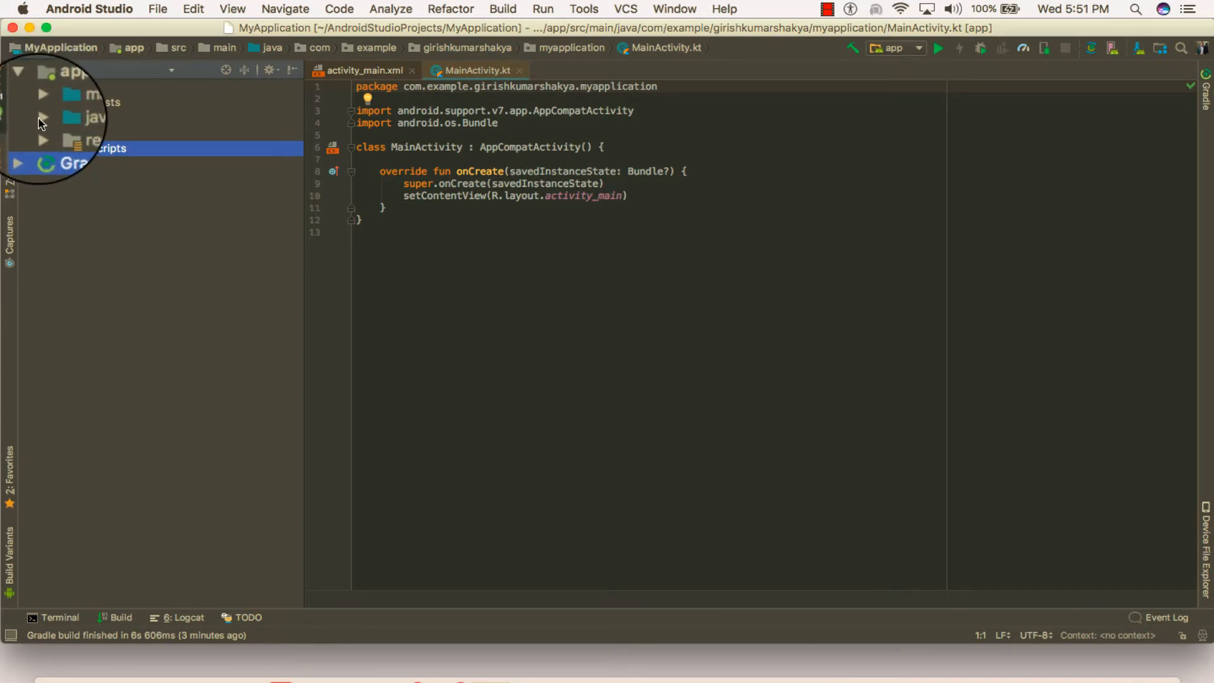
left_click(34, 117)
left_click(49, 133)
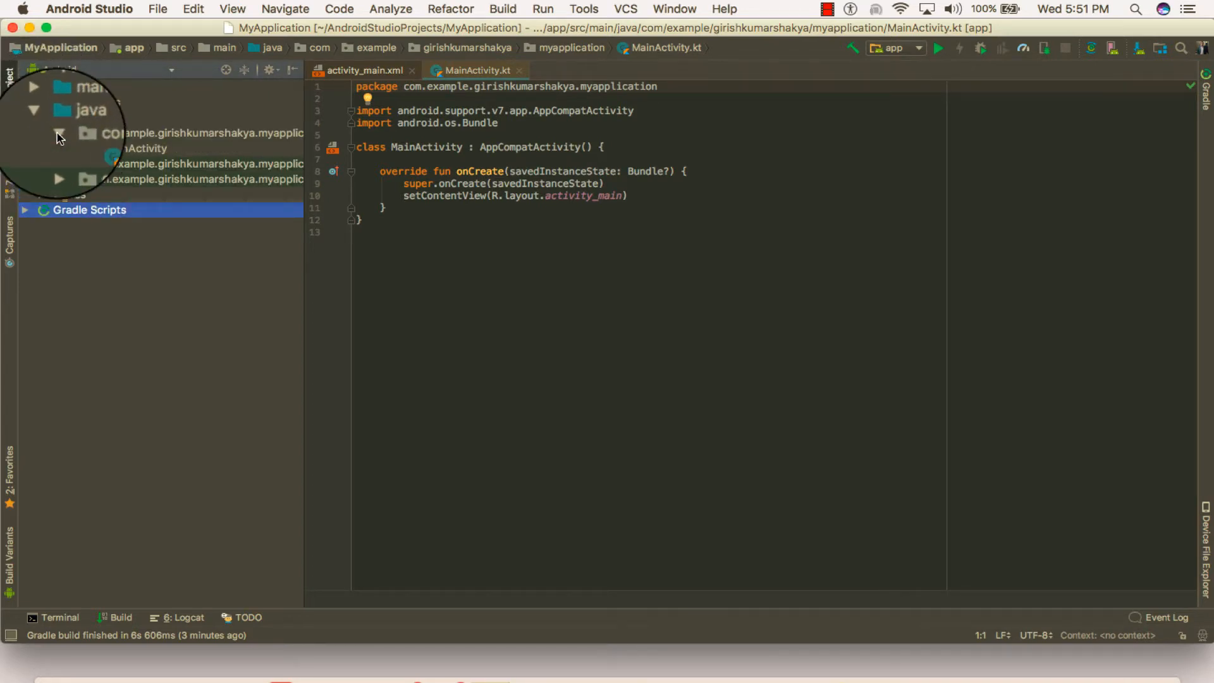
double_click(129, 148)
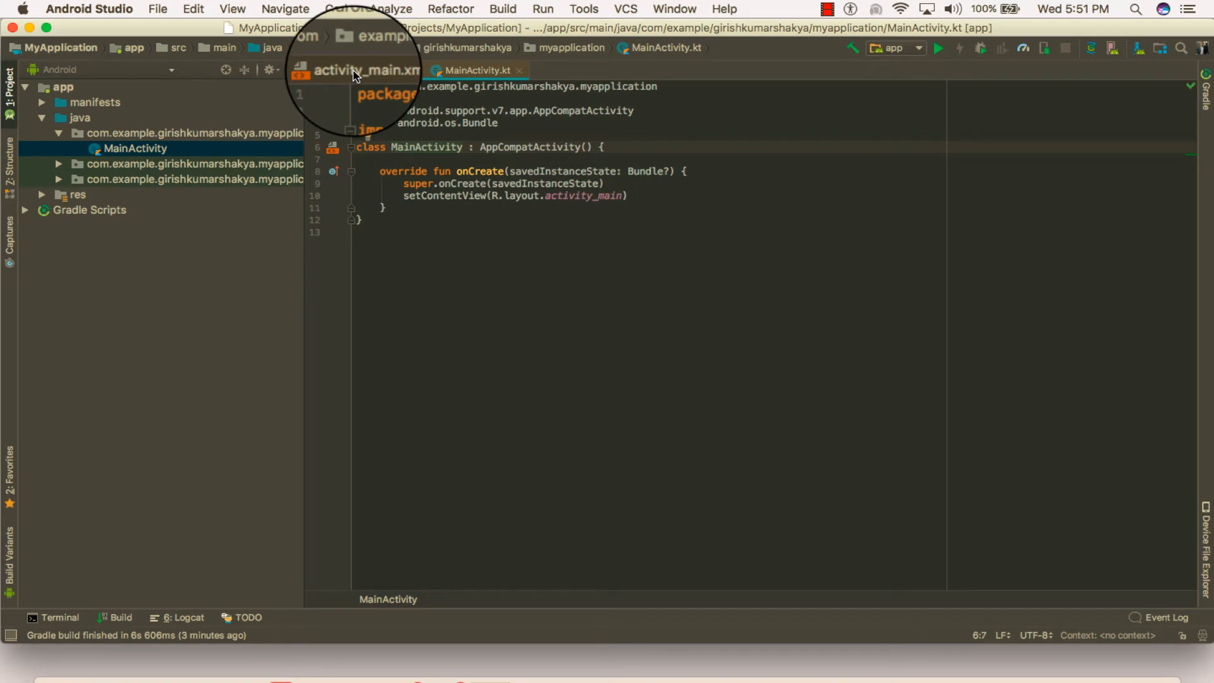
left_click(379, 70)
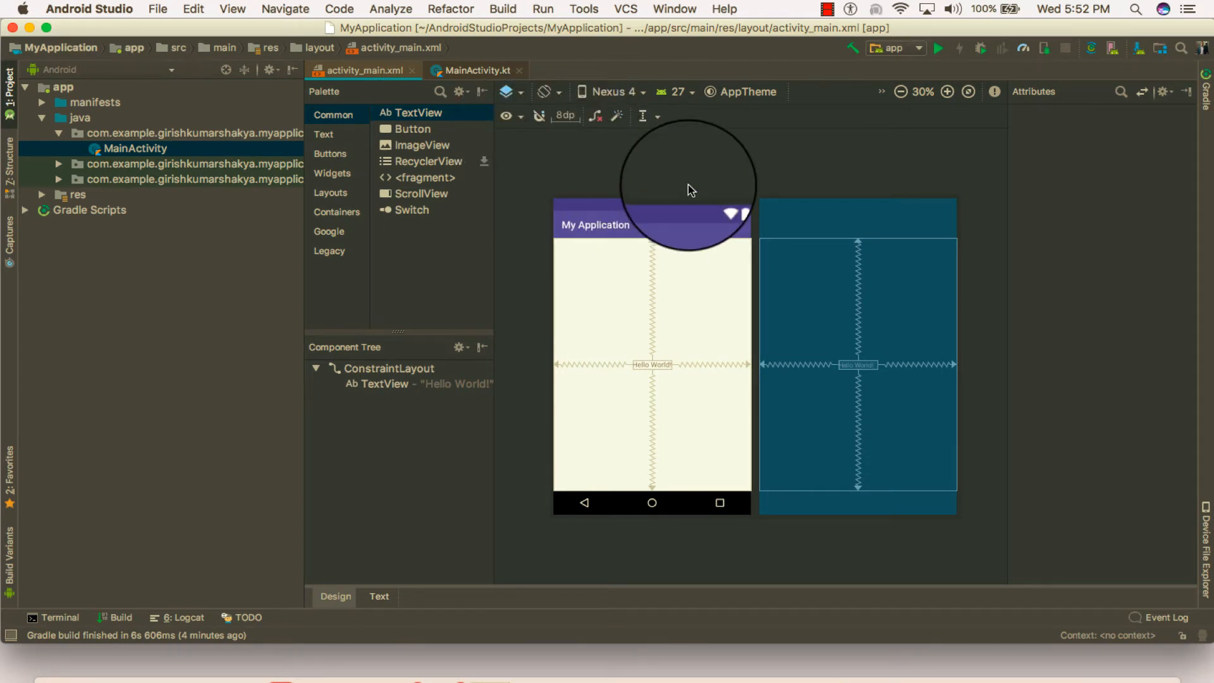
Start creating a virtual device with the Nexus 5X phone definition and the Nougat API 25 x86 system image
left_click(1111, 50)
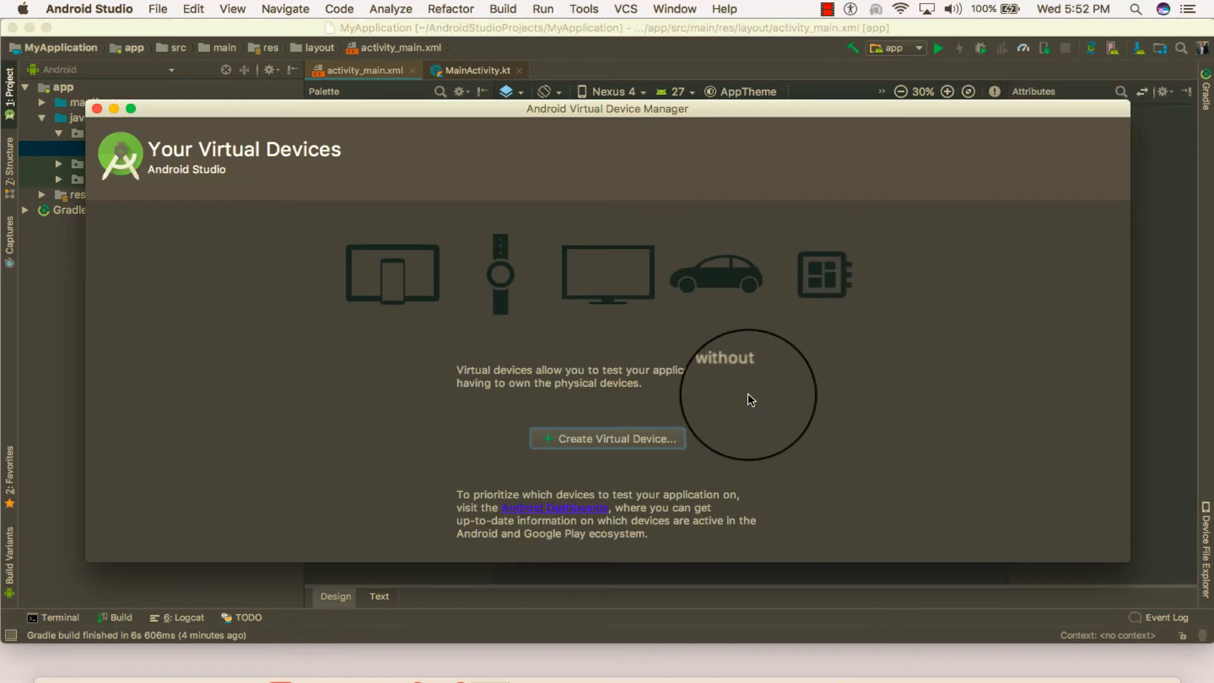
left_click(614, 436)
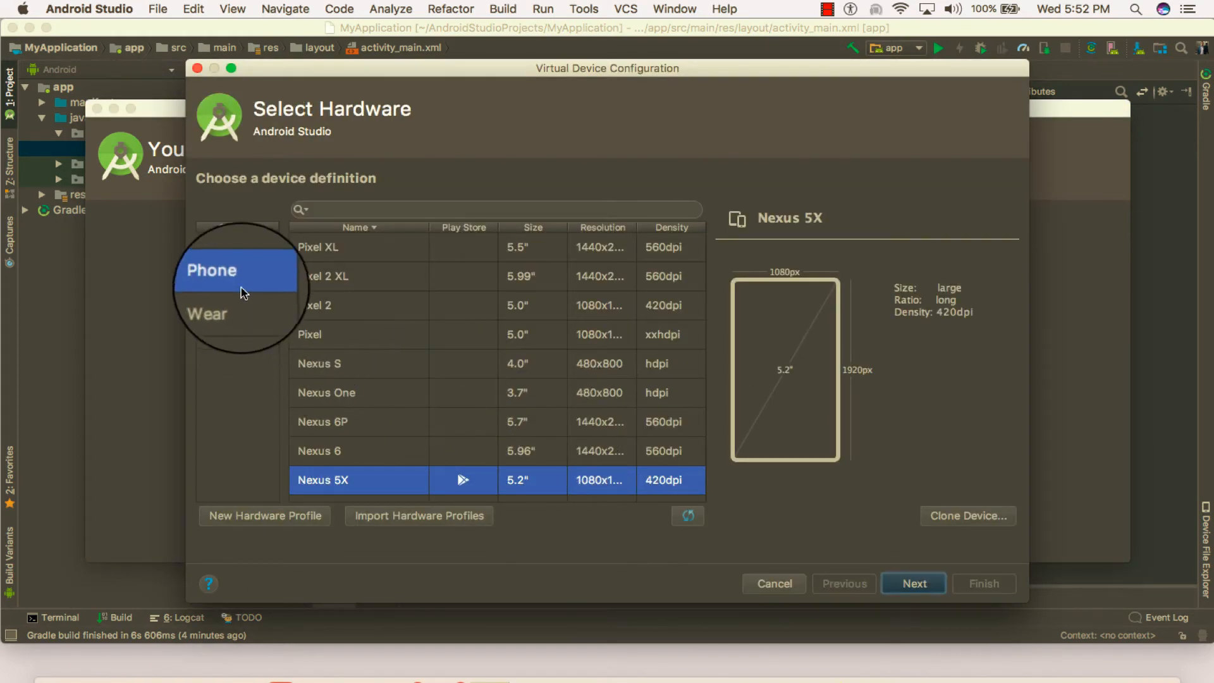
left_click(908, 582)
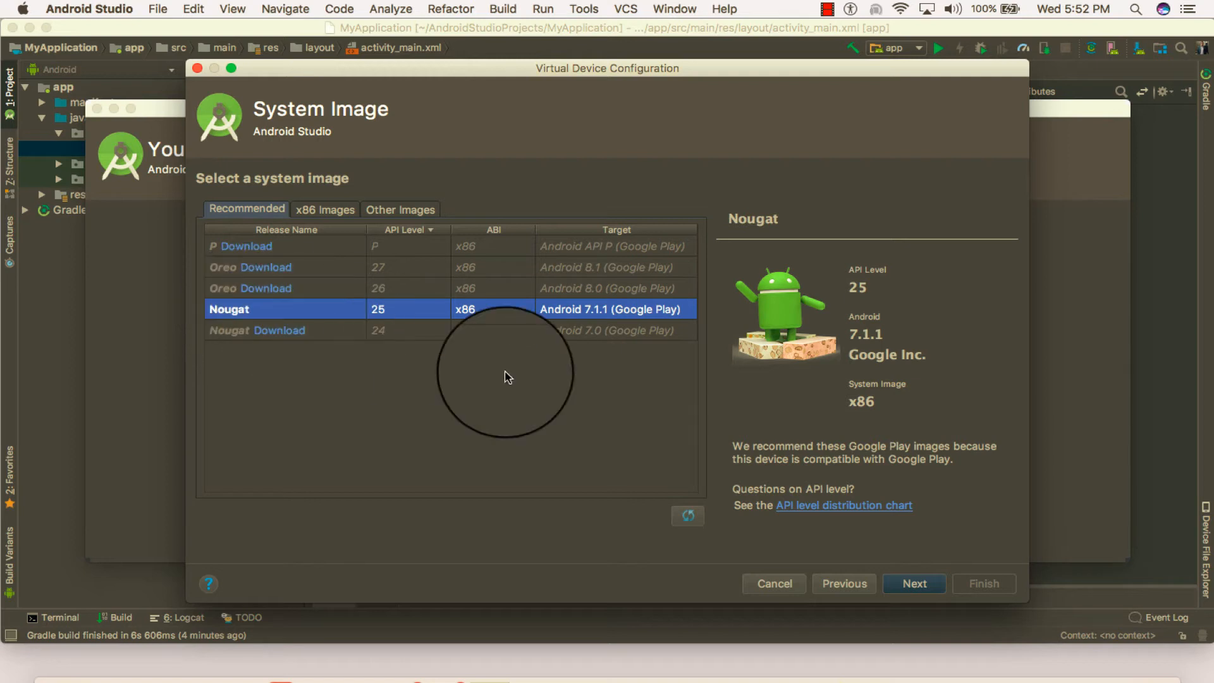
left_click(906, 583)
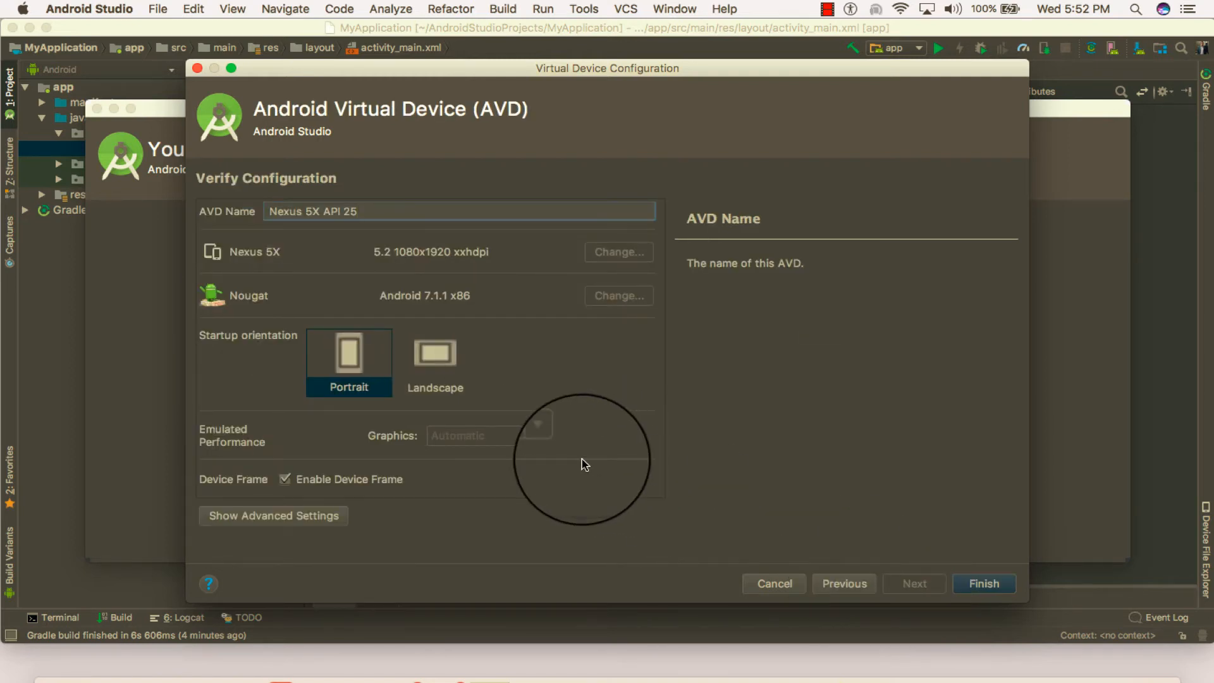
Review the advanced settings of the Nexus 5X API 25 virtual device, finish creating it and close the device manager
left_click(323, 516)
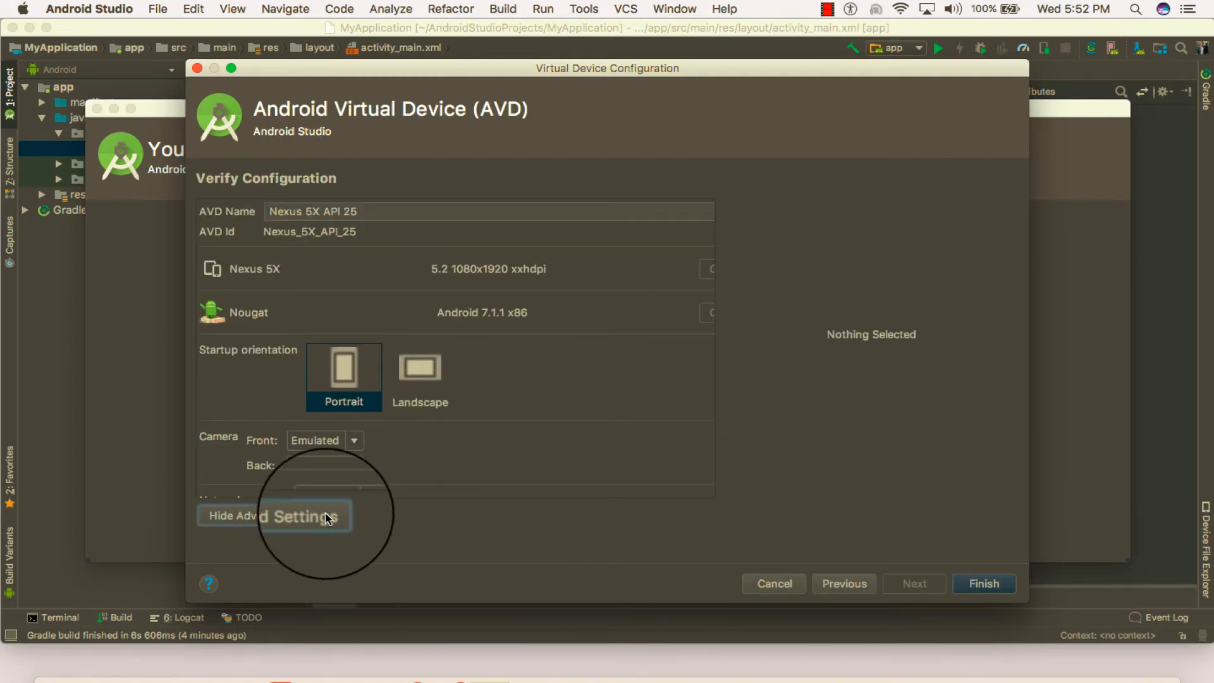
scroll(525, 415, "down", 5)
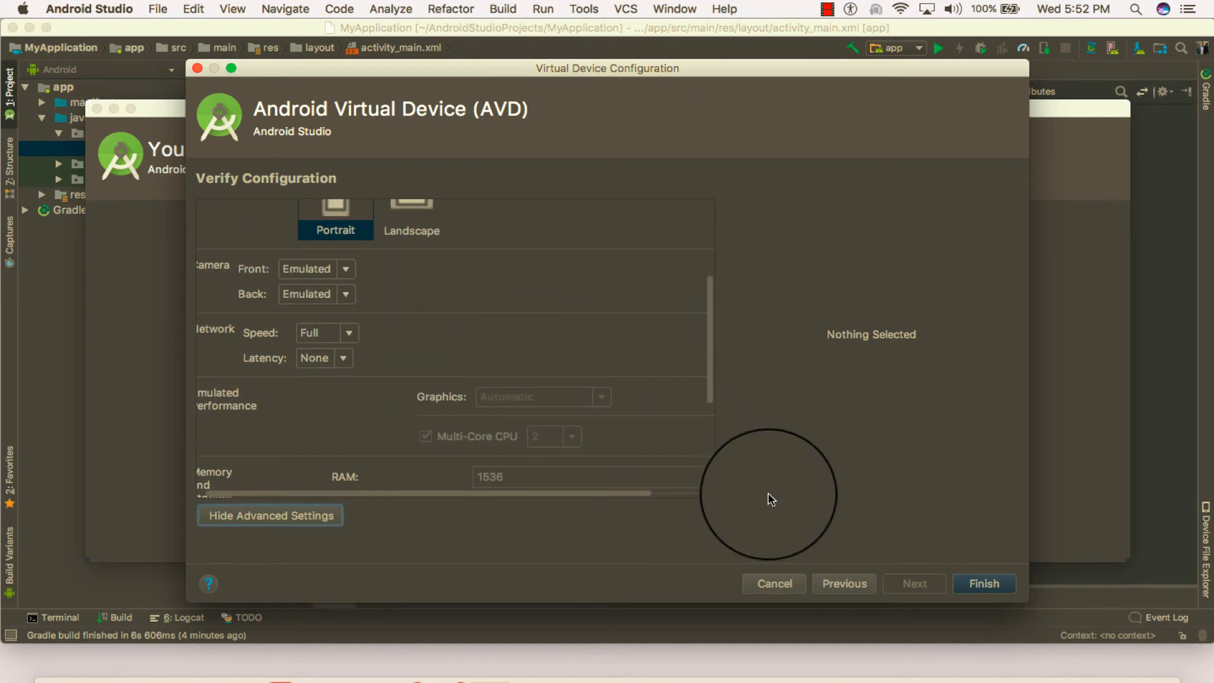
left_click(975, 585)
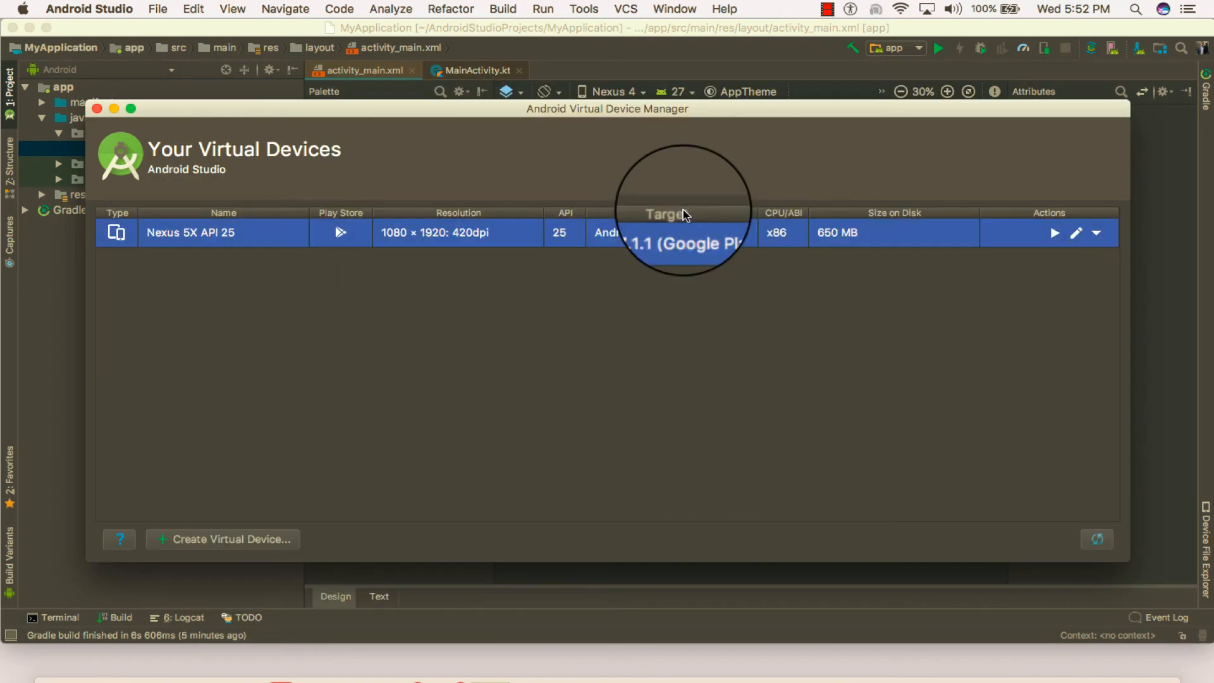
left_click(97, 108)
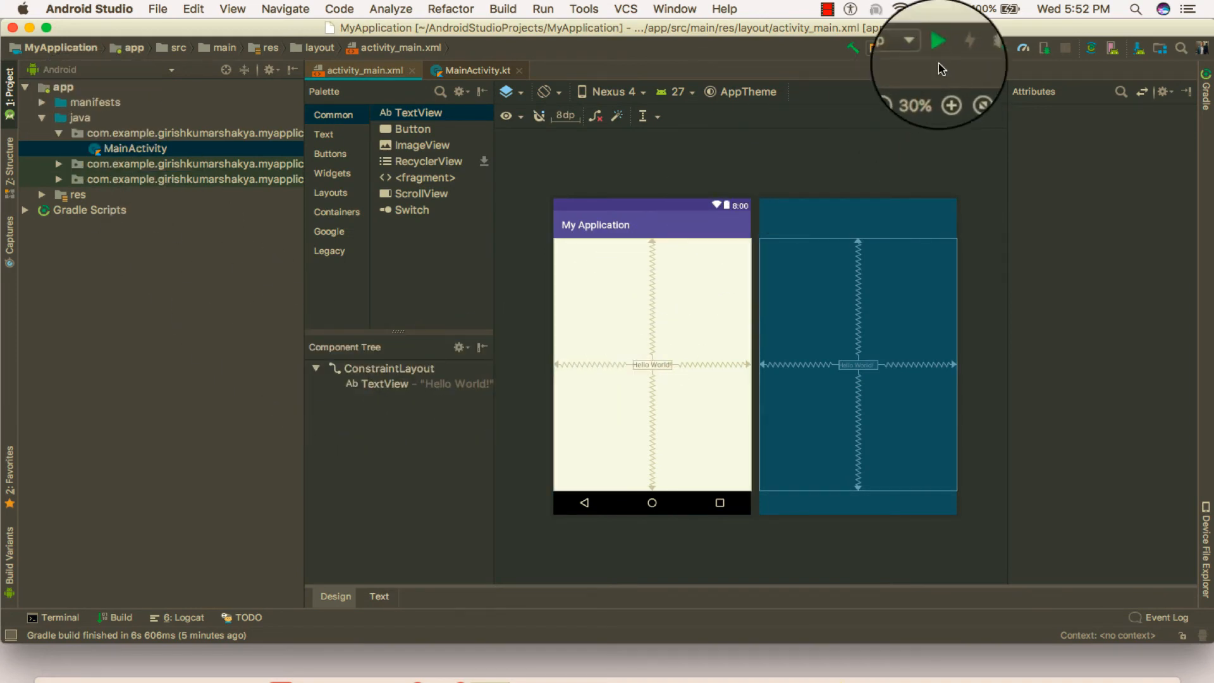
Run the app on the Nexus 5X API 25 virtual device, dismissing the disk space notification, and try the launched app in the emulator
left_click(938, 49)
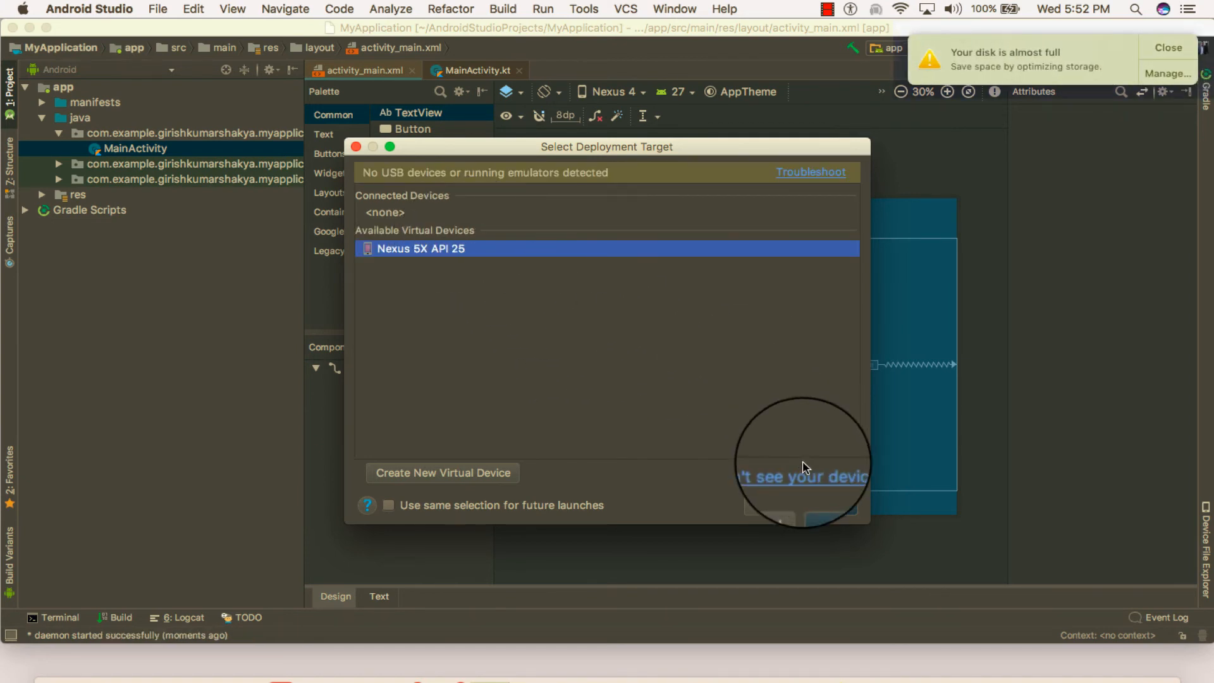
left_click(1167, 48)
left_click(831, 505)
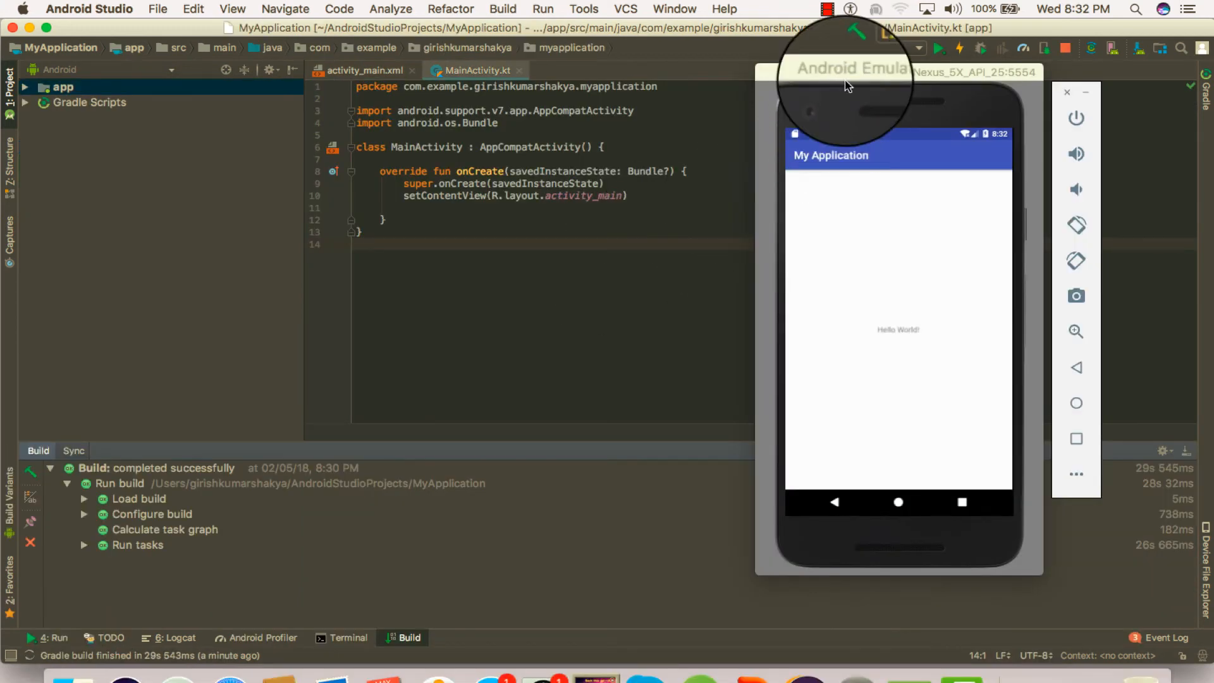
left_click_drag(848, 86, 558, 72)
left_click_drag(593, 339, 605, 321)
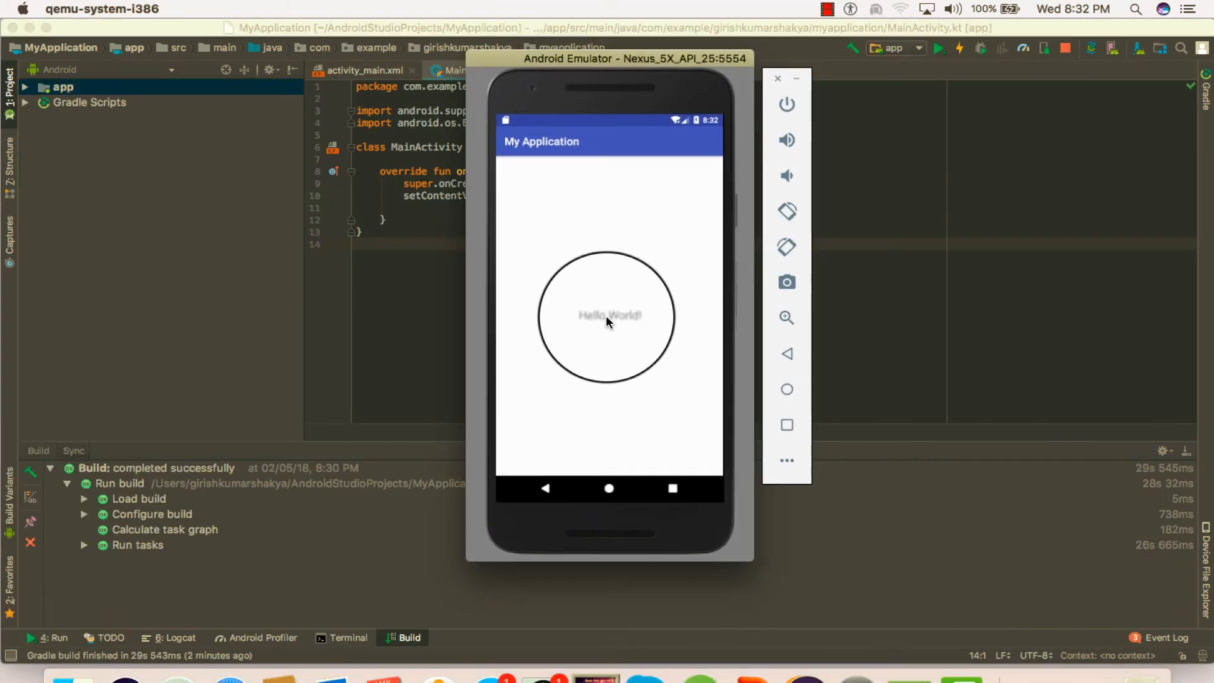